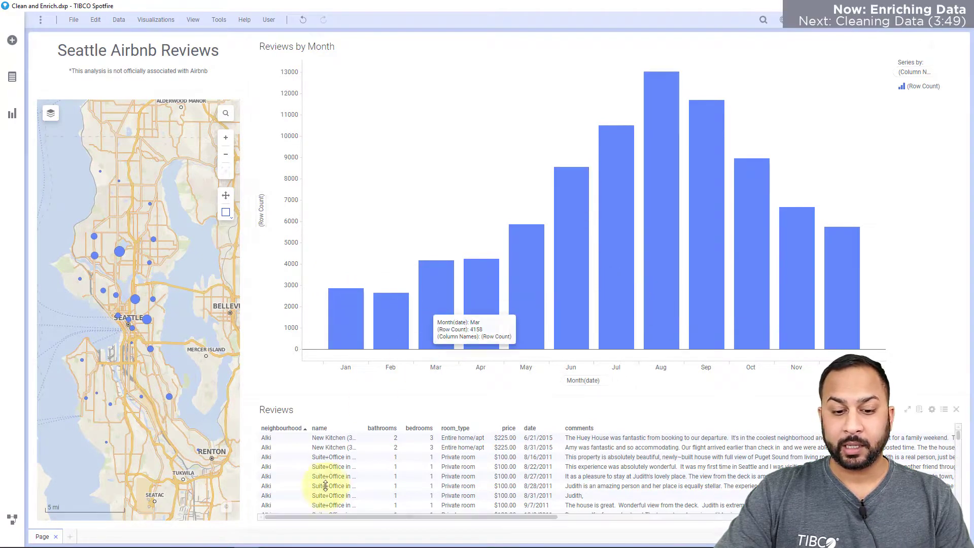
Step: Select Seattle's monthly Low and High temperature table, Month through December, on the climate page
click(271, 537)
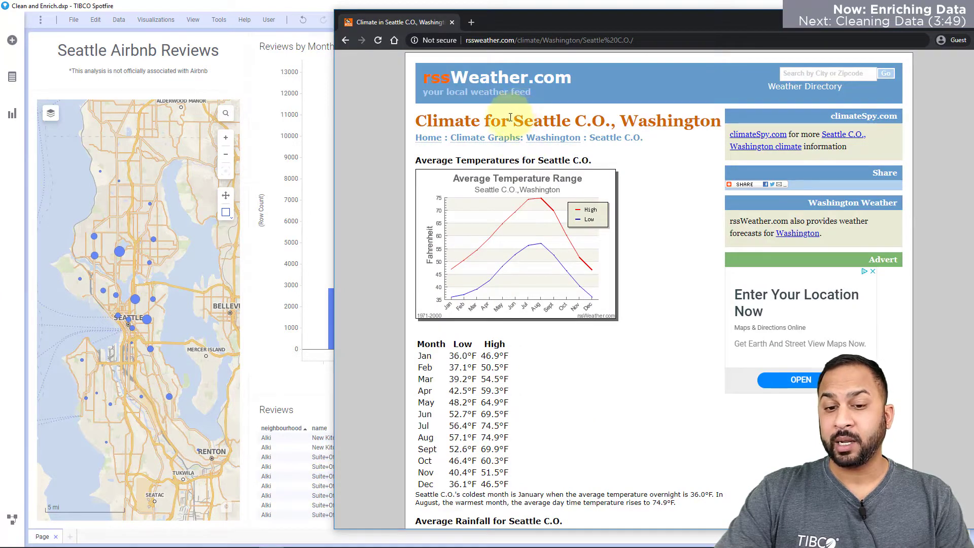
scroll(492, 178, down, 3)
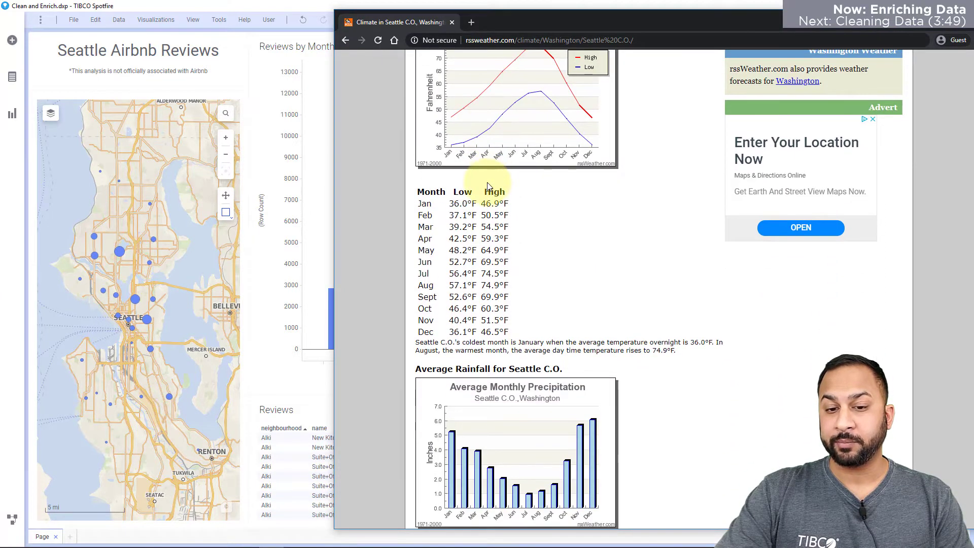
scroll(486, 181, down, 4)
scroll(487, 385, up, 3)
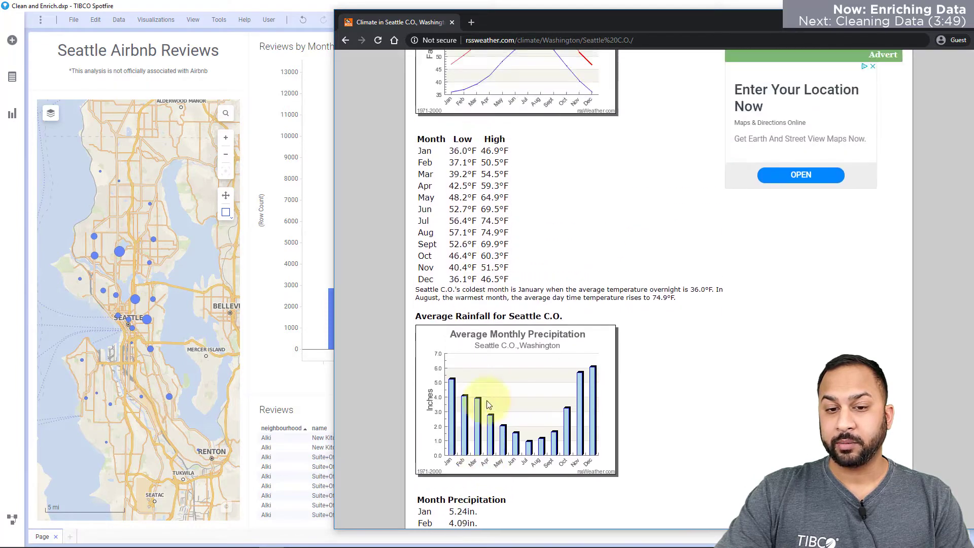
drag(425, 141, 521, 269)
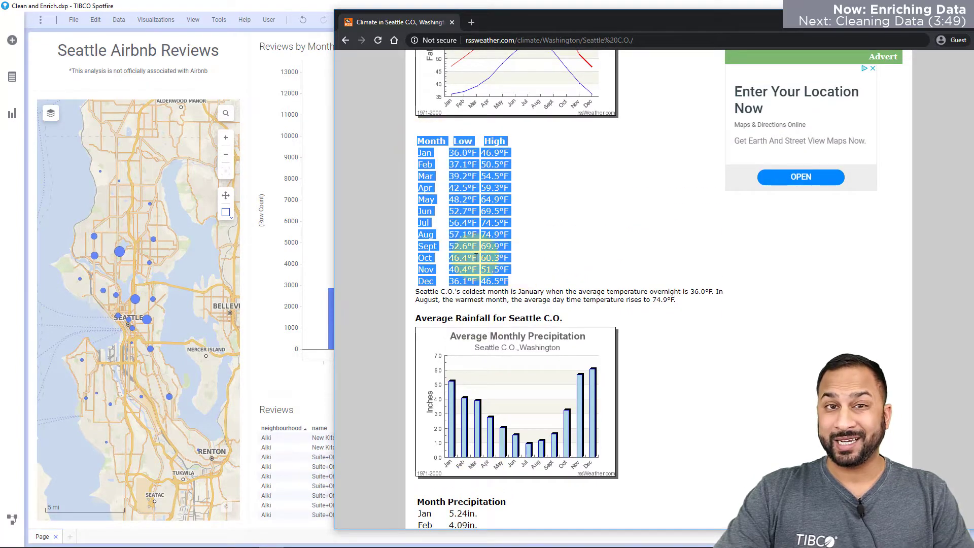
Step: Paste the temperature table into Spotfire as a new data table named Seattle Weather
click(315, 129)
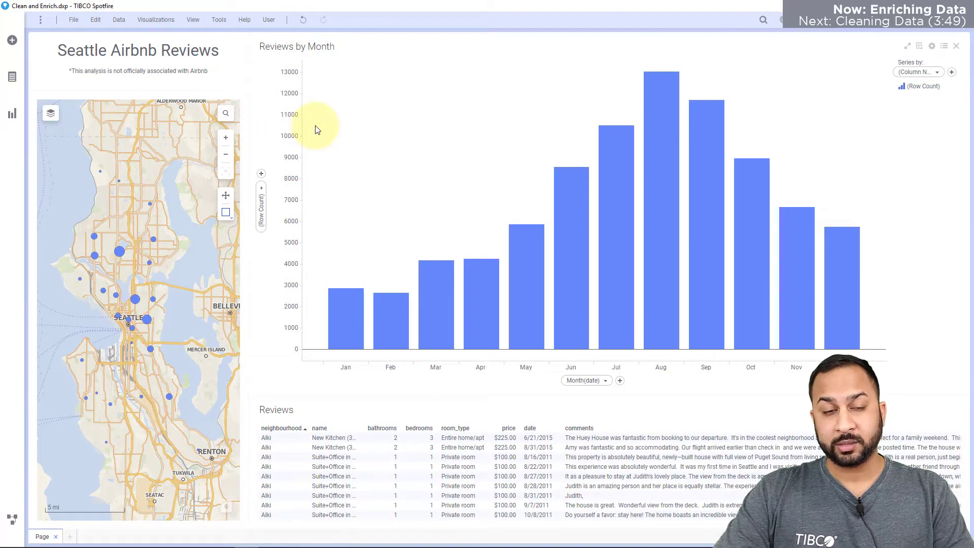
key(ctrl+v)
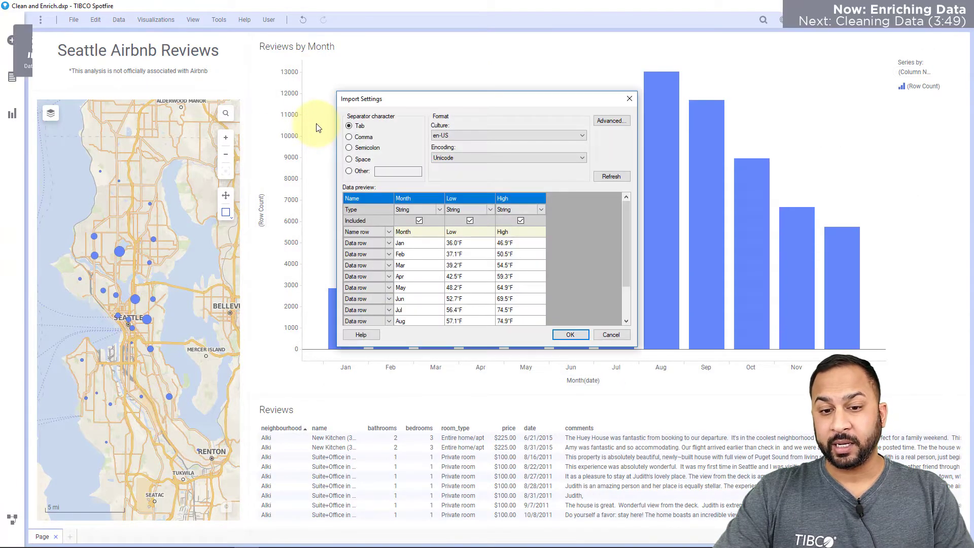
click(573, 333)
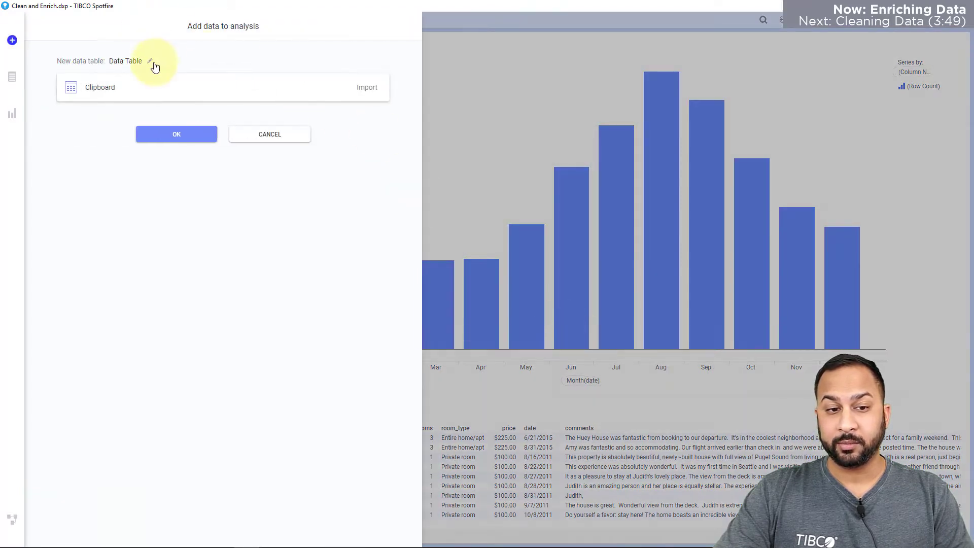
click(150, 62)
text(Seattle Weather)
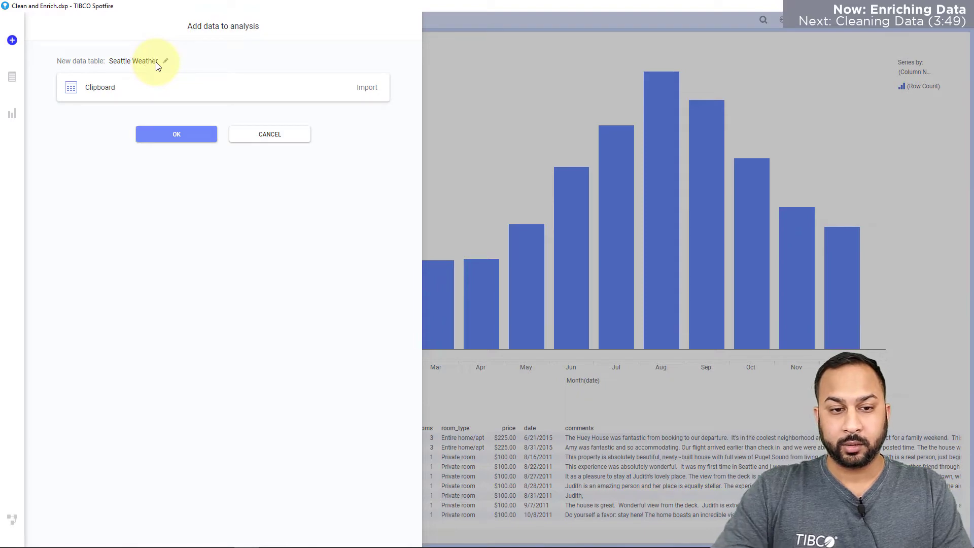
click(182, 135)
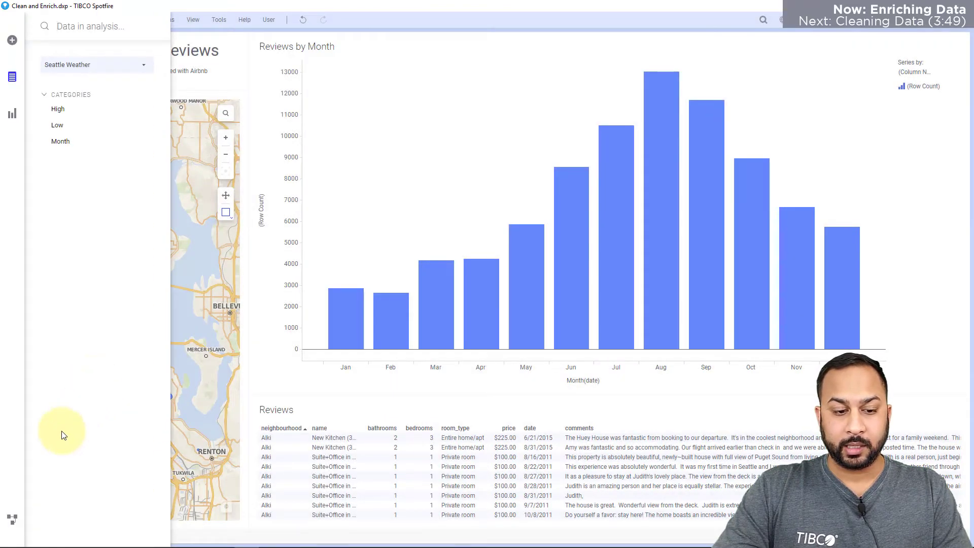
Step: Show the Seattle Weather data flow, then select the precipitation table on the climate page
click(12, 519)
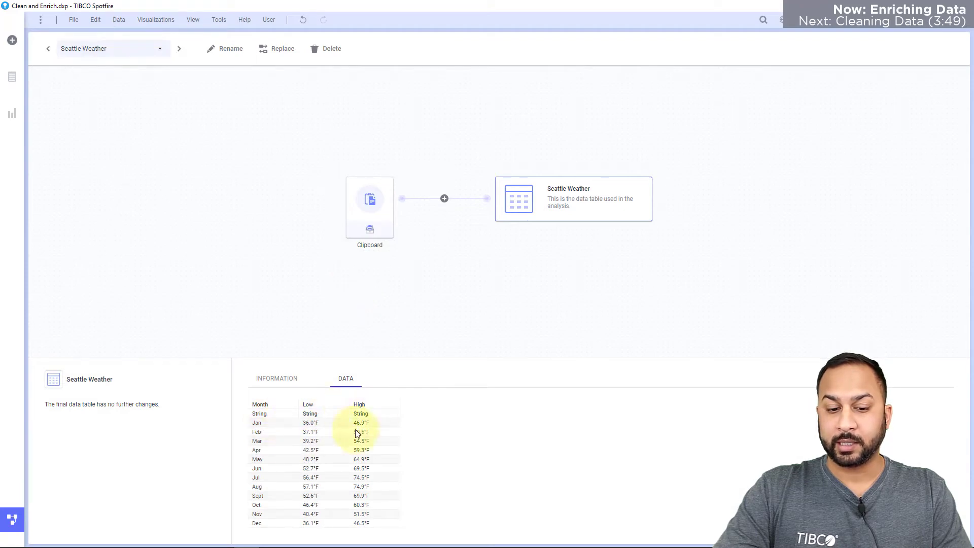
click(299, 537)
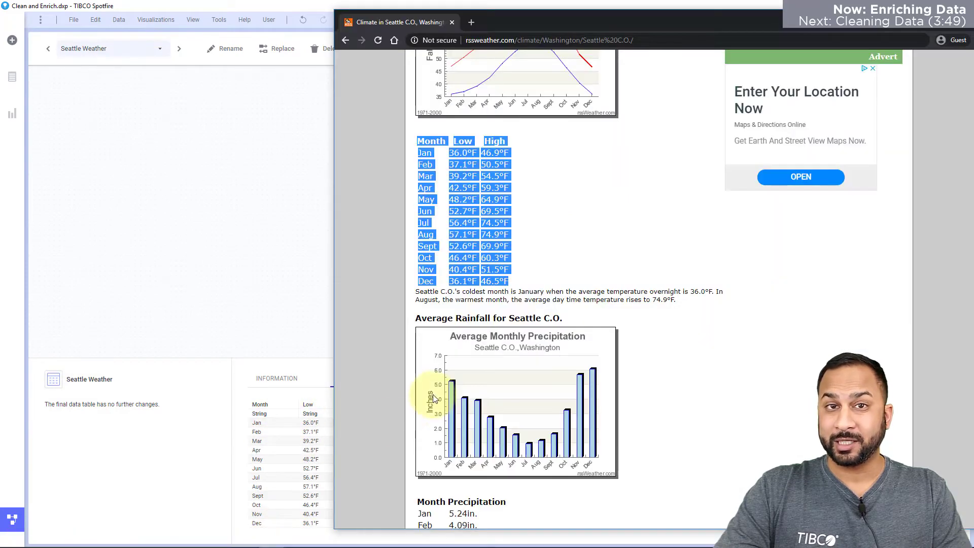
scroll(434, 398, down, 3)
drag(419, 334, 485, 477)
Step: Add the clipboard precipitation data as new Seattle Weather columns matched on Month
click(332, 315)
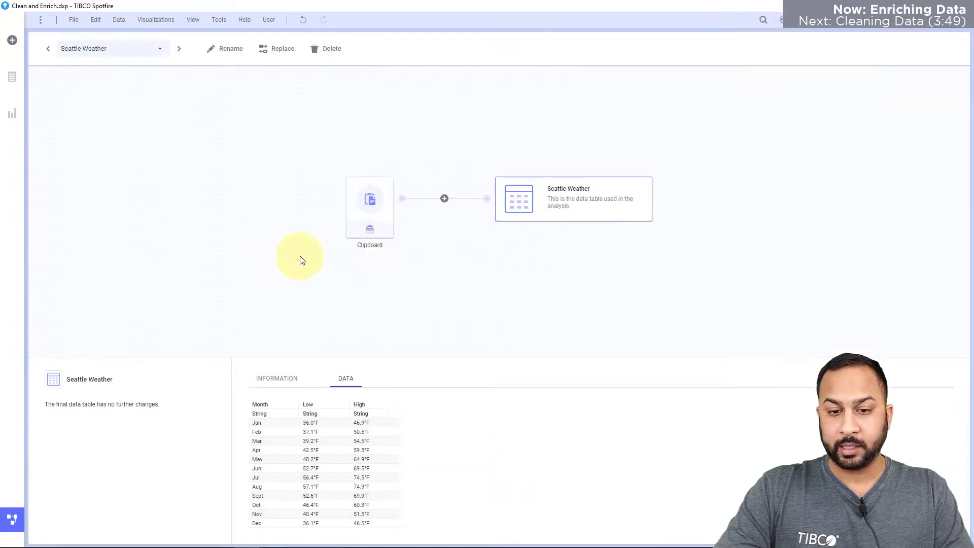
click(445, 199)
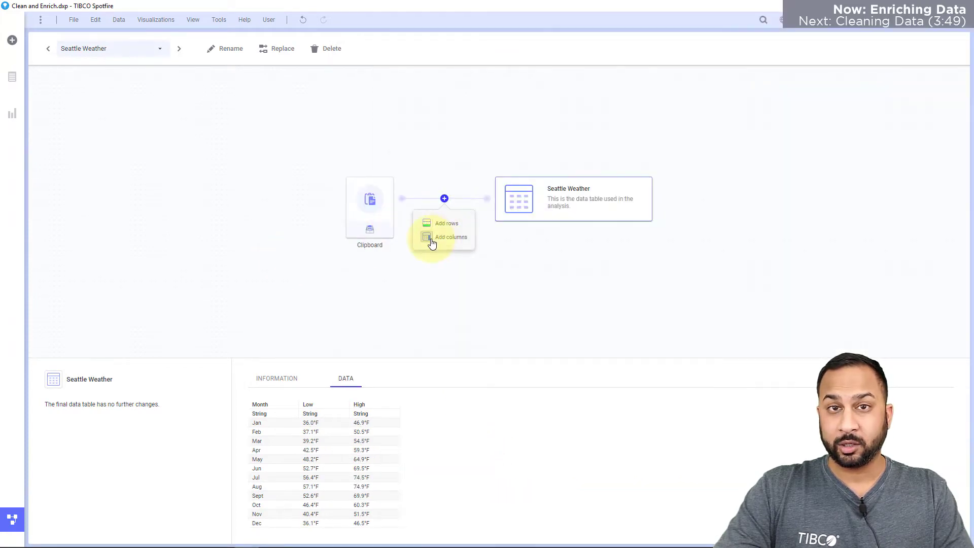
click(431, 238)
click(120, 126)
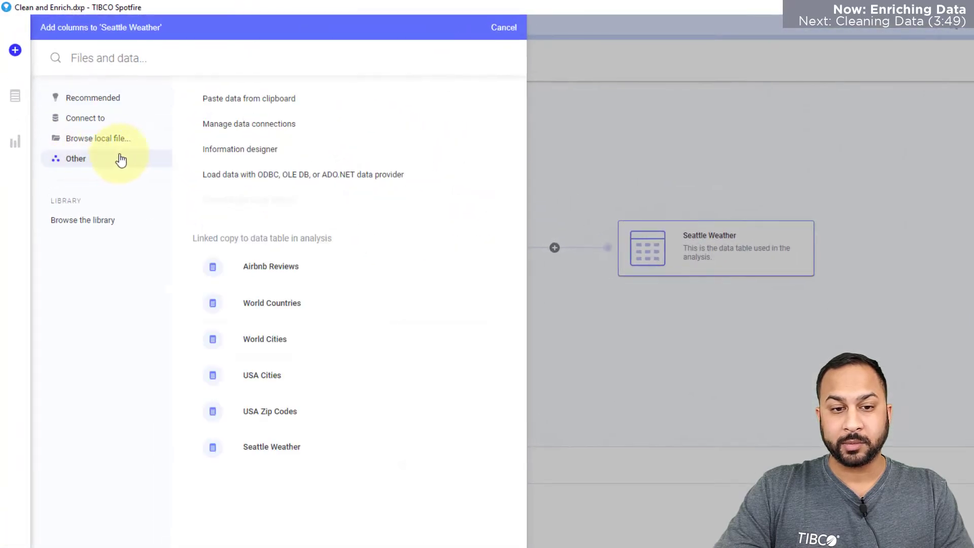
click(243, 98)
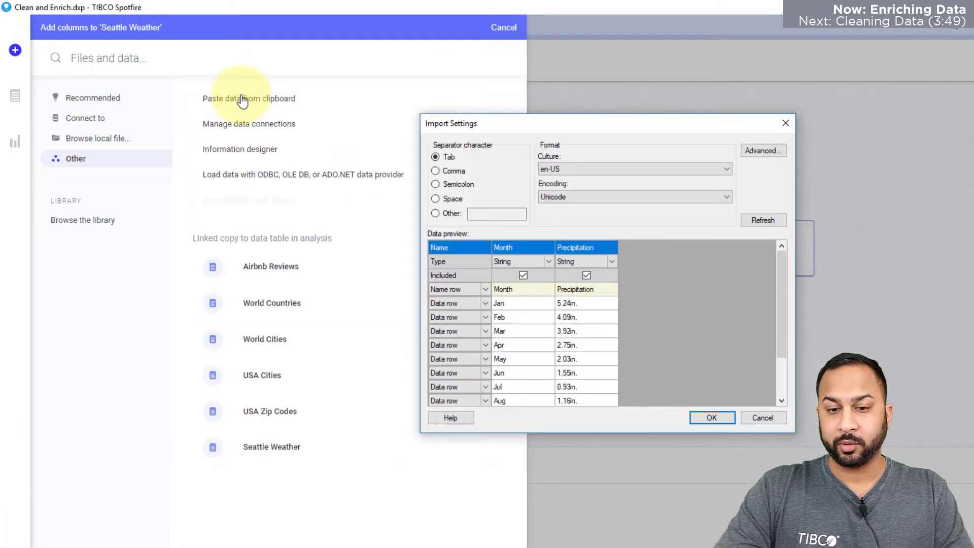
click(712, 418)
click(206, 183)
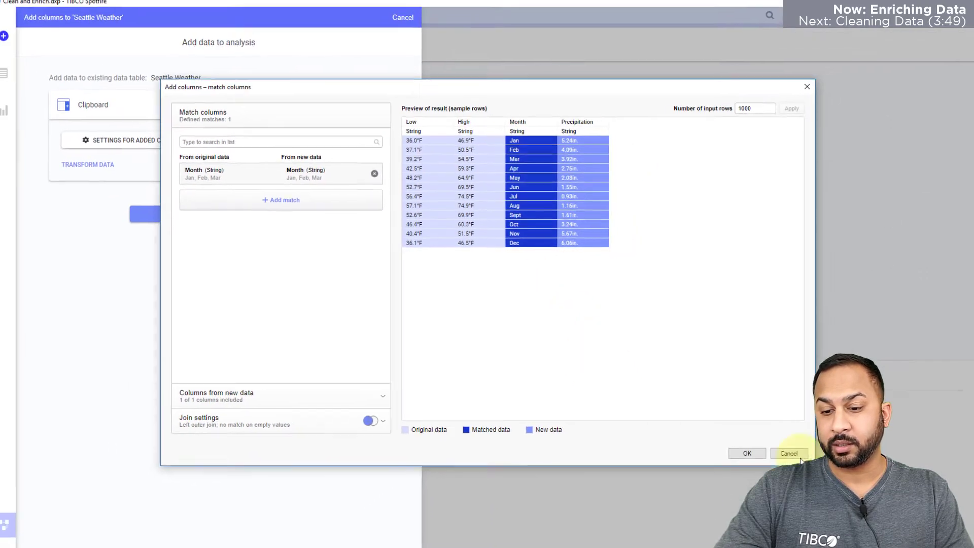
click(747, 453)
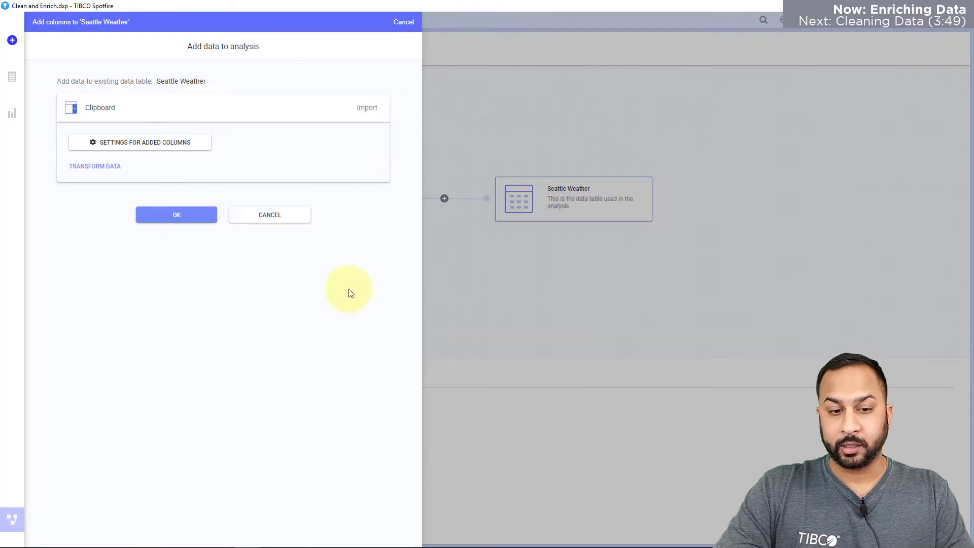
Step: Add the Precipitation column, then show the Airbnb Reviews flow and select its Added columns step
click(198, 223)
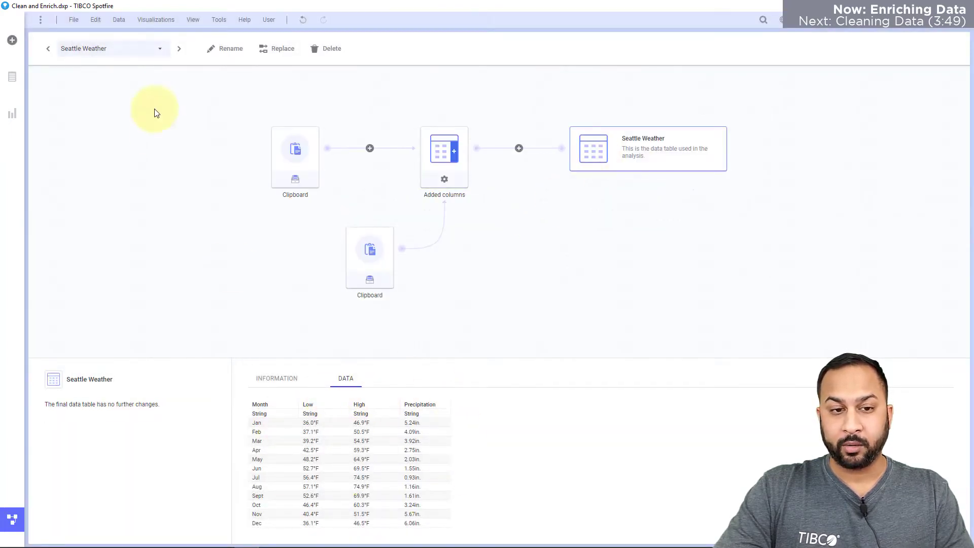
click(179, 49)
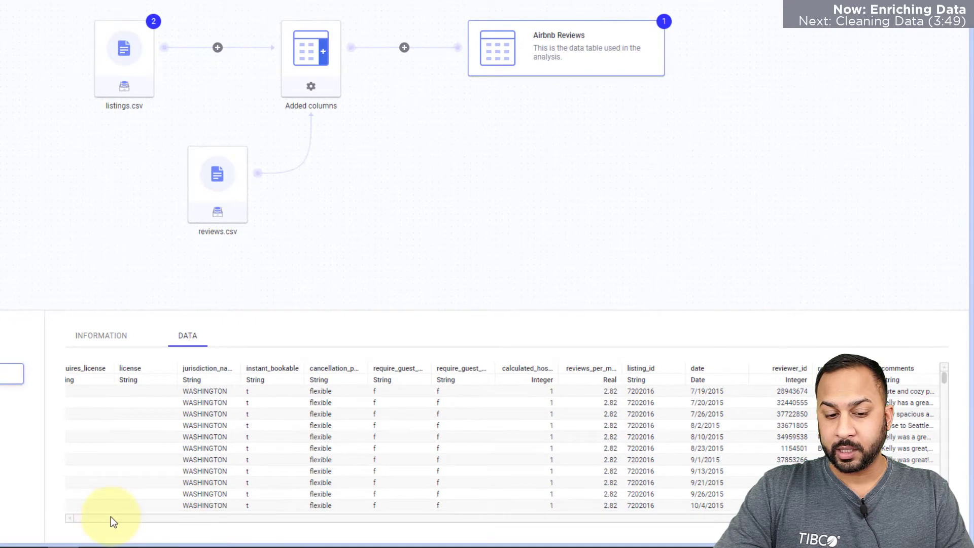
click(111, 517)
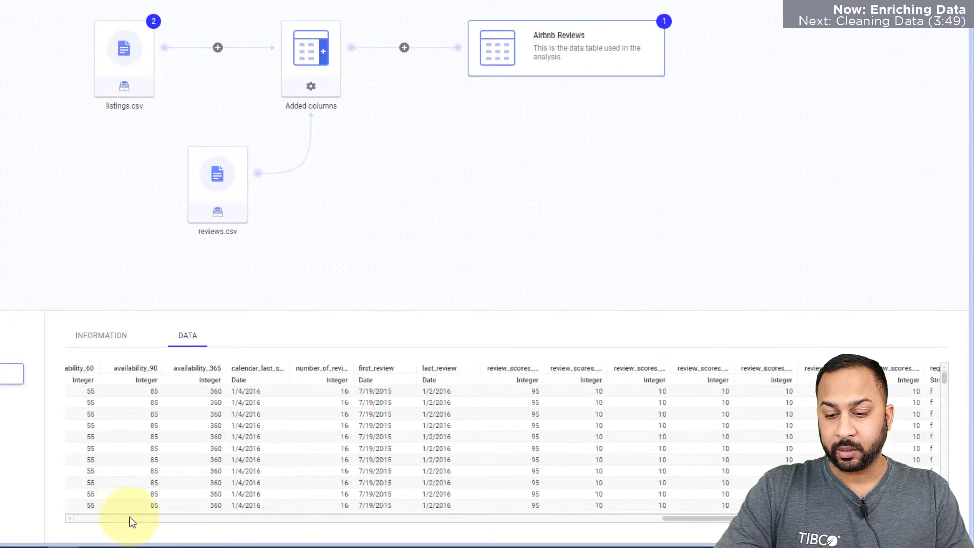
click(673, 518)
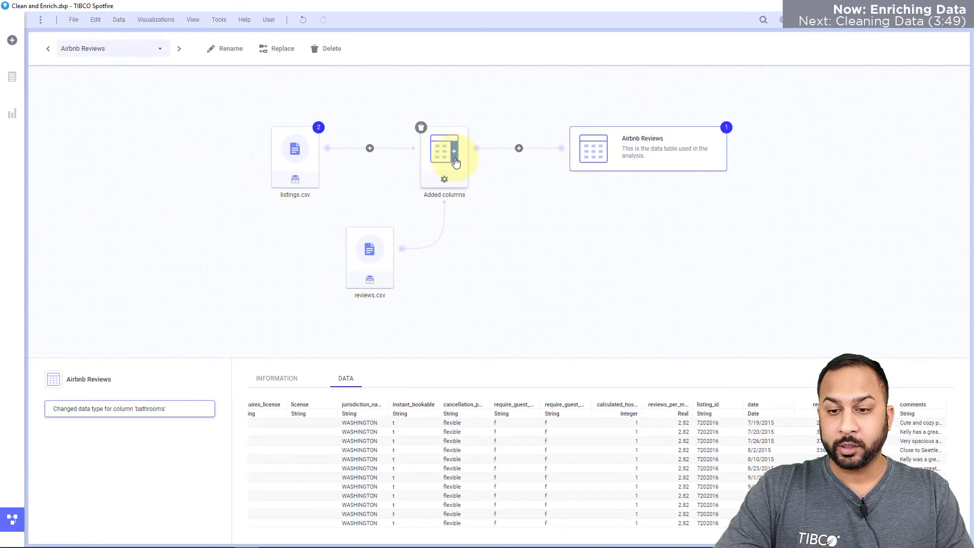
click(455, 161)
click(219, 419)
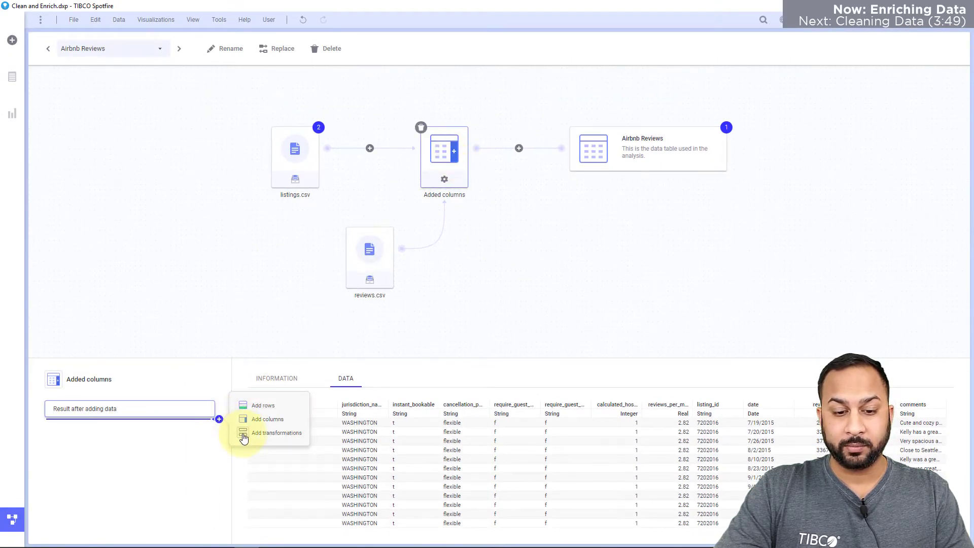
Step: Add a calculated column named Month with expression Month([date]) to Airbnb Reviews
click(240, 432)
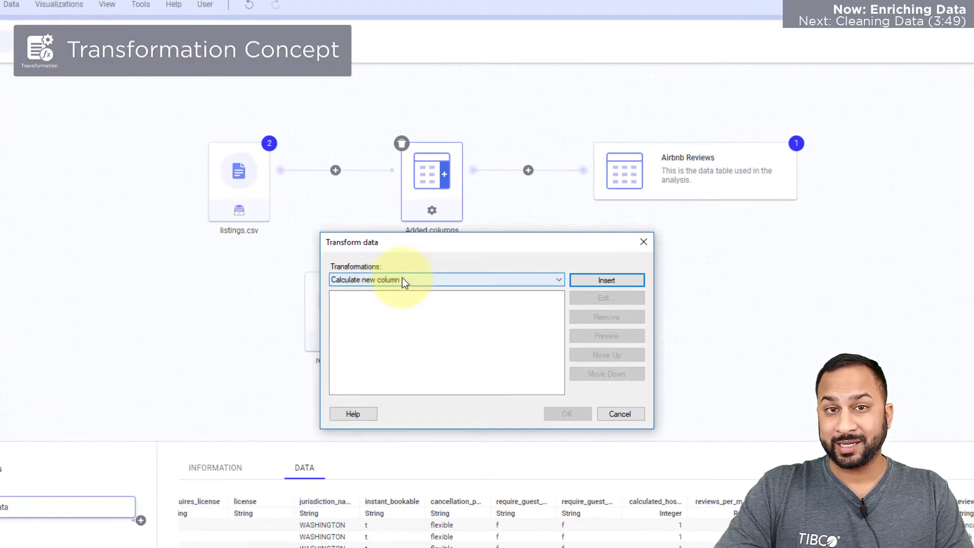
click(589, 281)
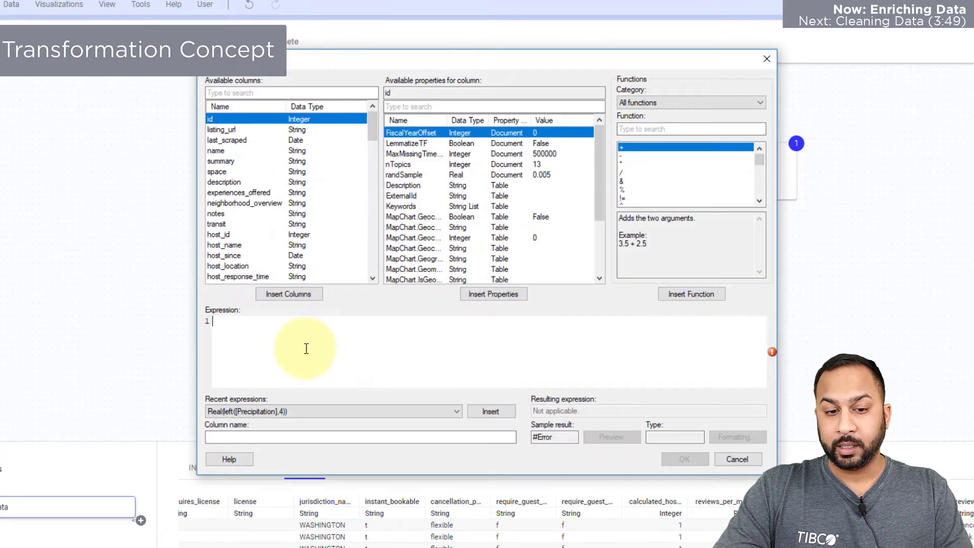
text(Month)
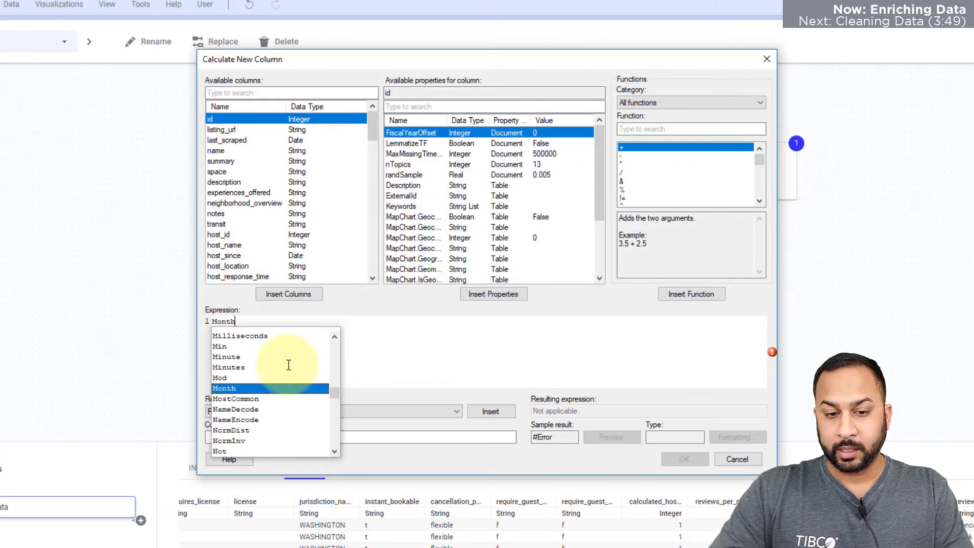
text(()
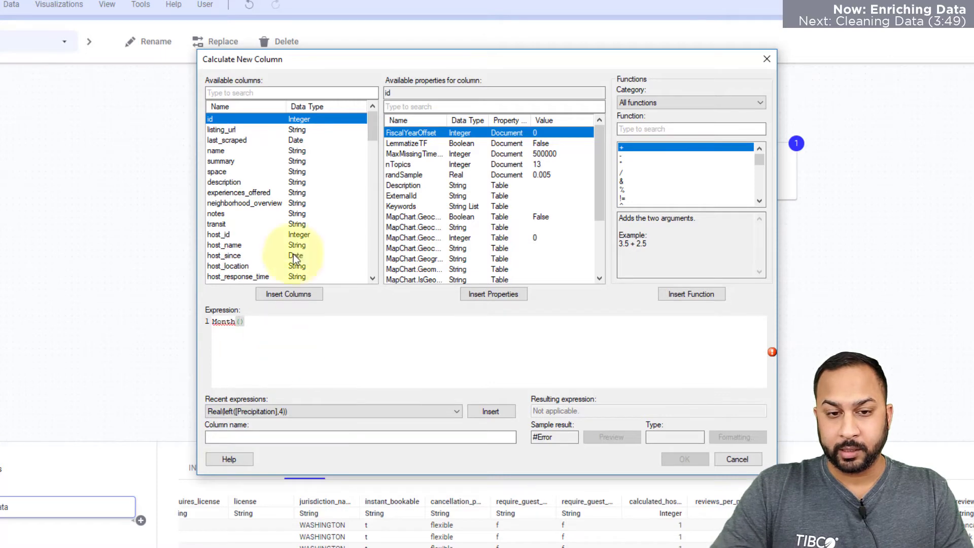
click(243, 93)
text(date)
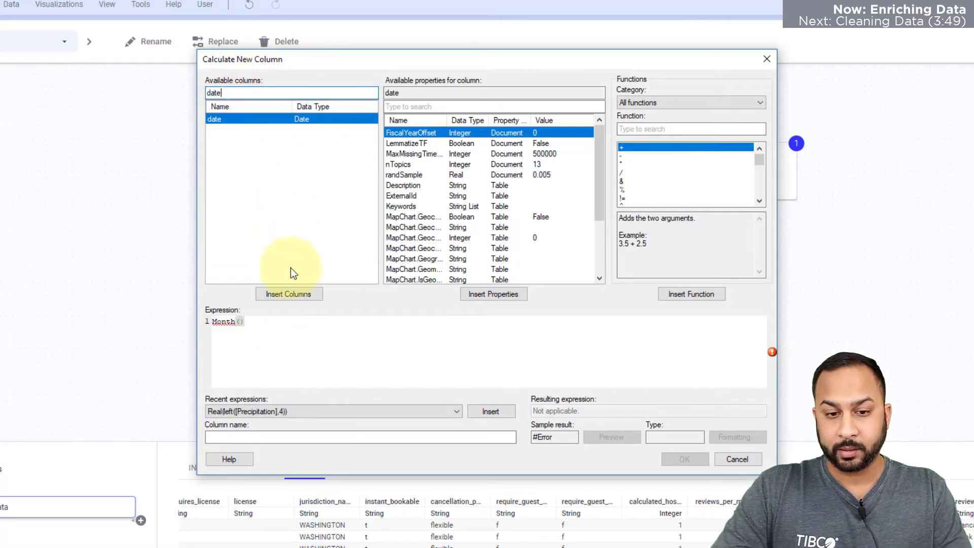
click(286, 294)
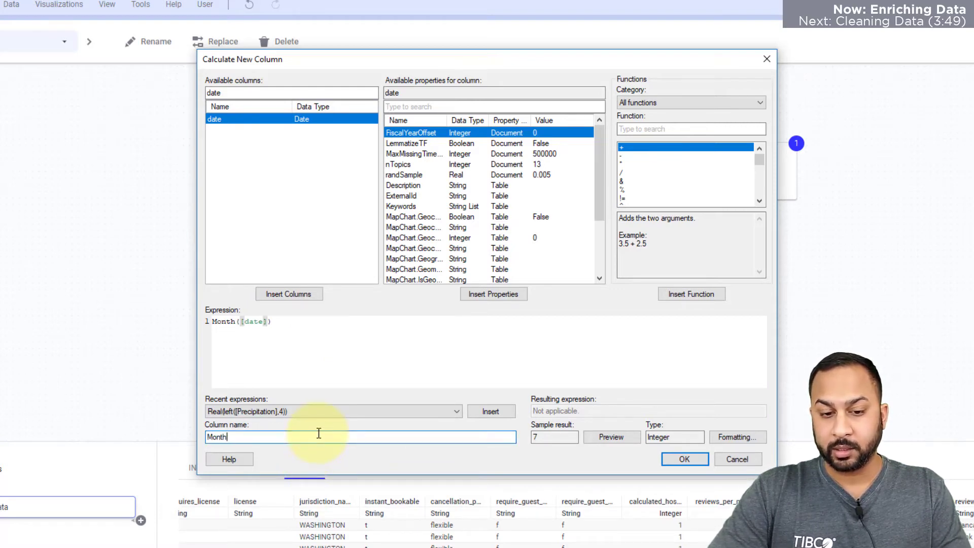
click(679, 459)
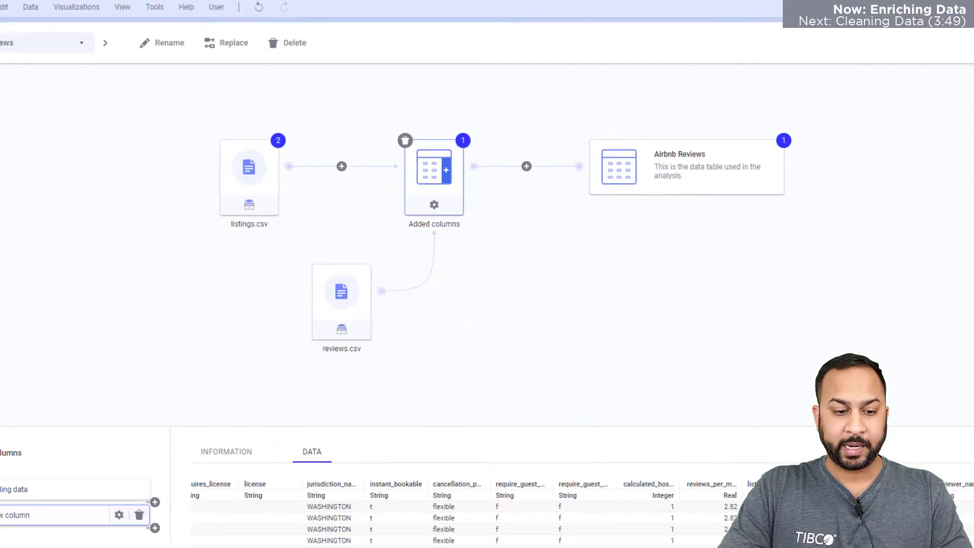
Step: Set the Month column's formatting to General so it shows 1–12, then reopen the data canvas
click(12, 518)
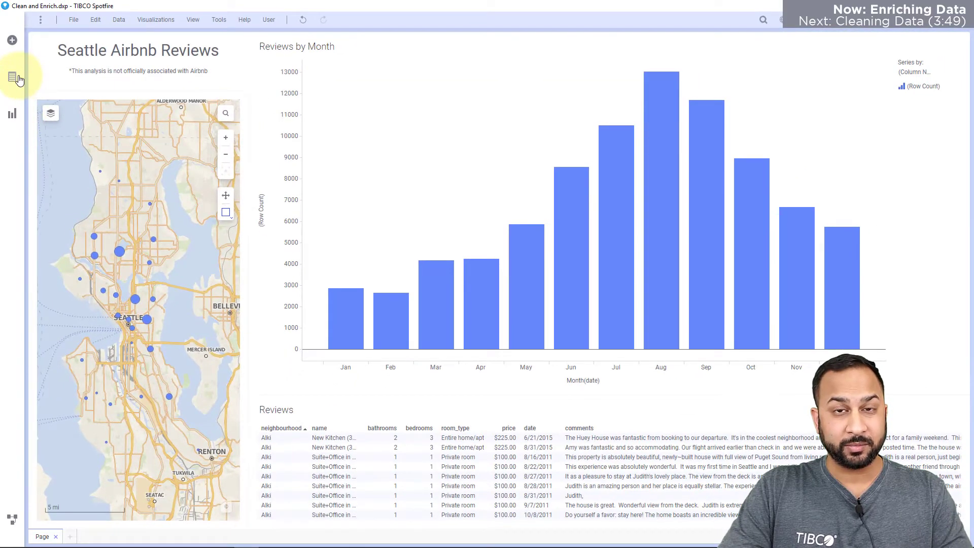
click(14, 78)
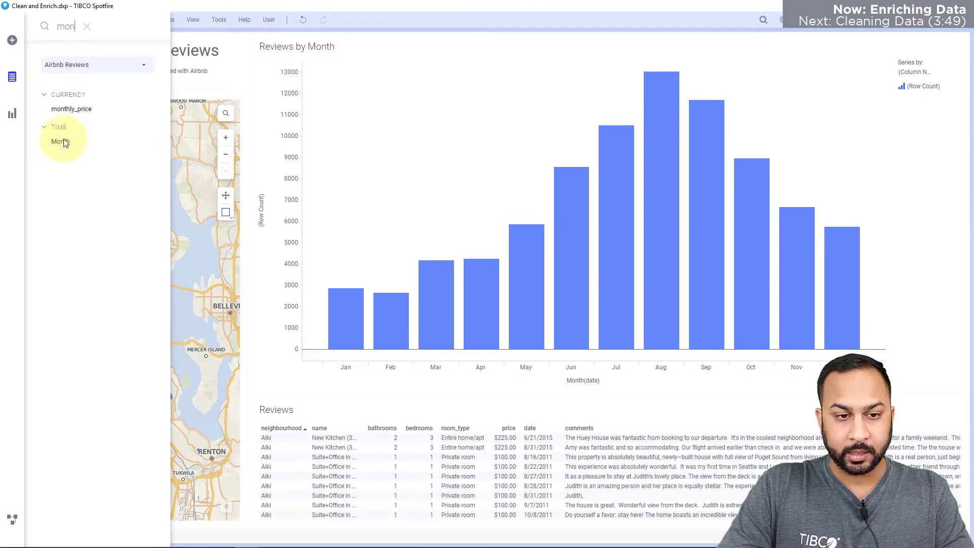
click(69, 142)
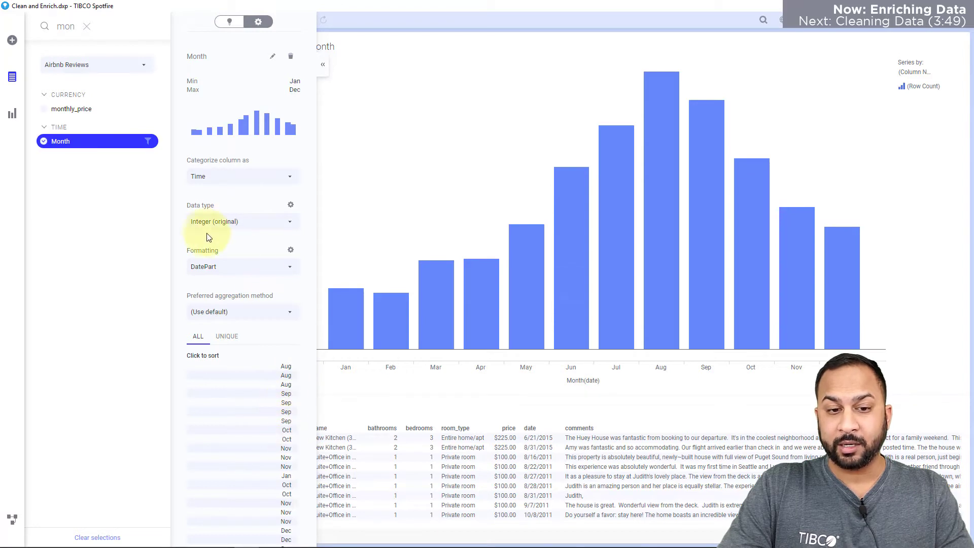
click(215, 268)
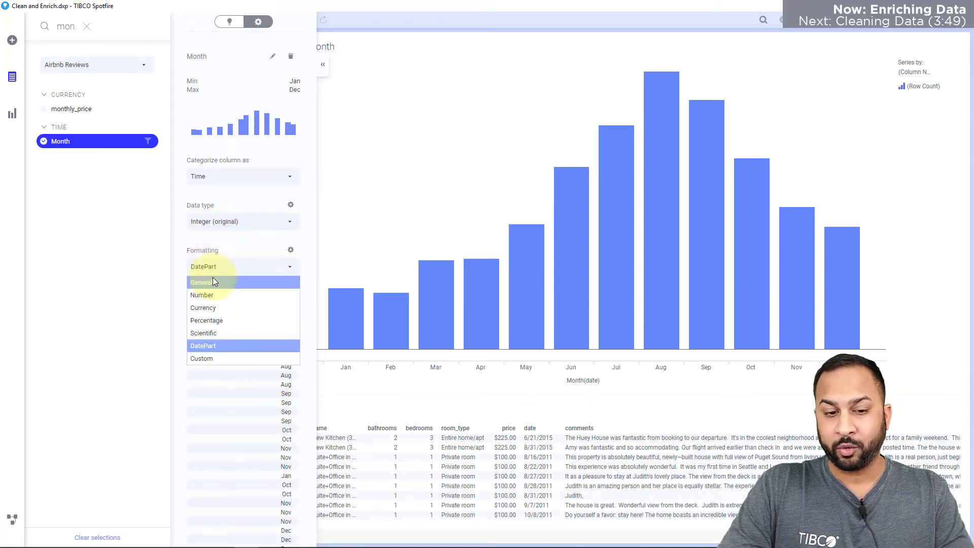
click(211, 282)
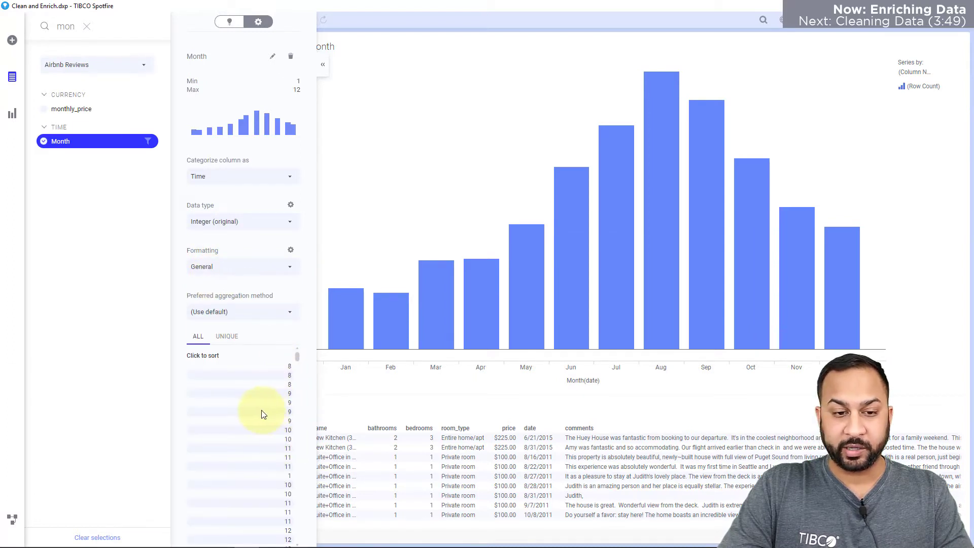
click(12, 520)
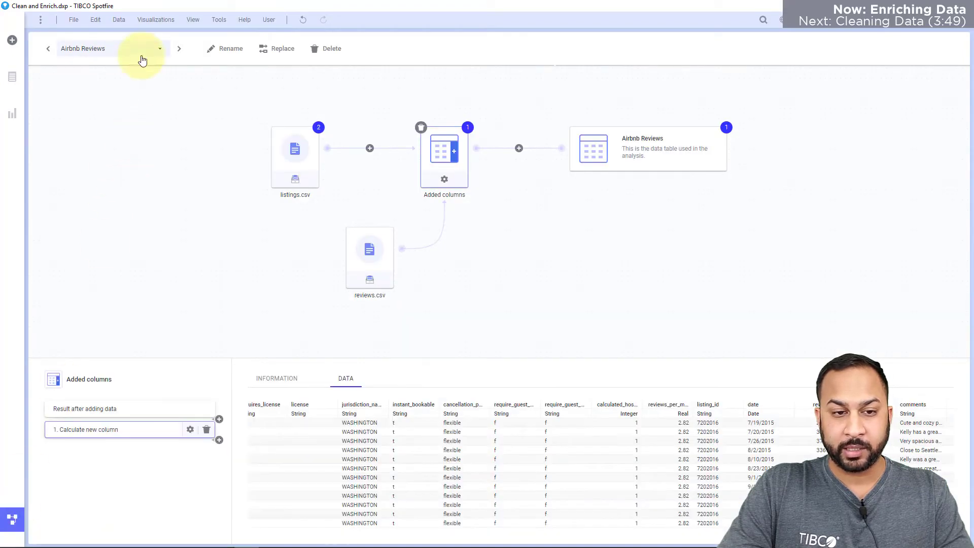
Step: Start a new calculated column transformation after Seattle Weather's Added columns step
click(142, 49)
click(135, 73)
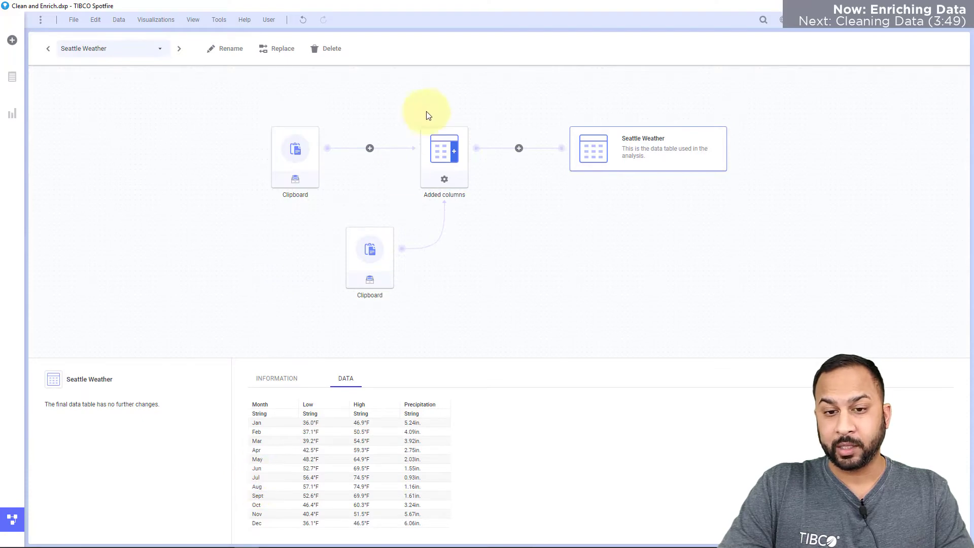
click(439, 147)
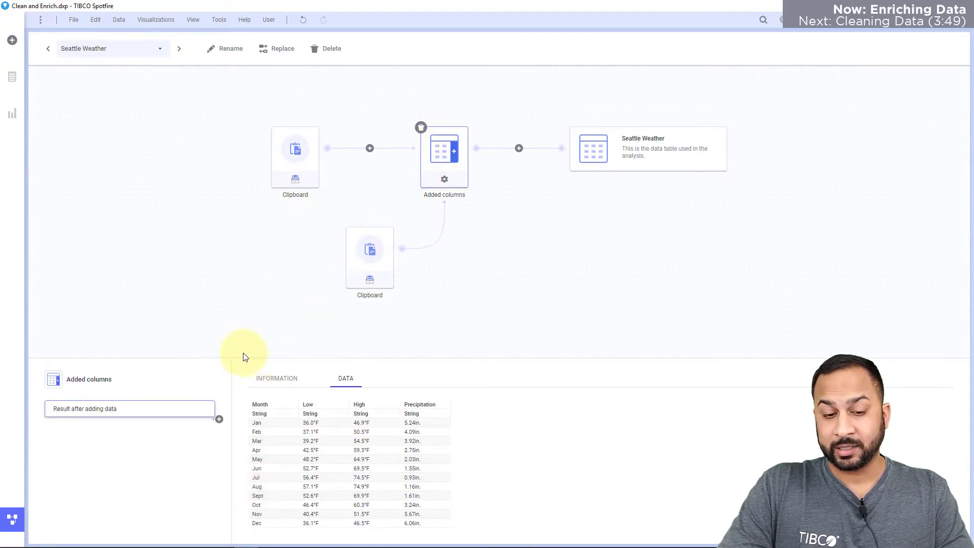
click(219, 419)
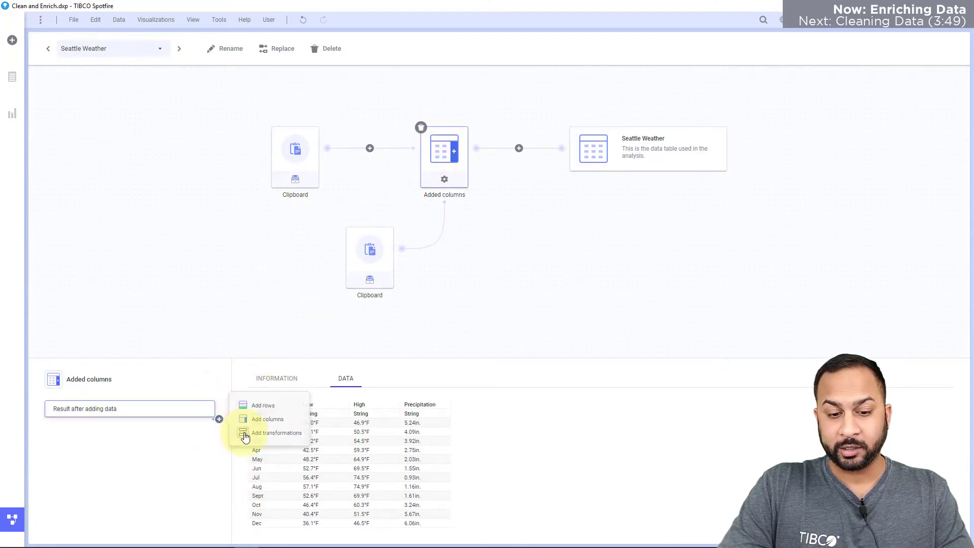
click(245, 435)
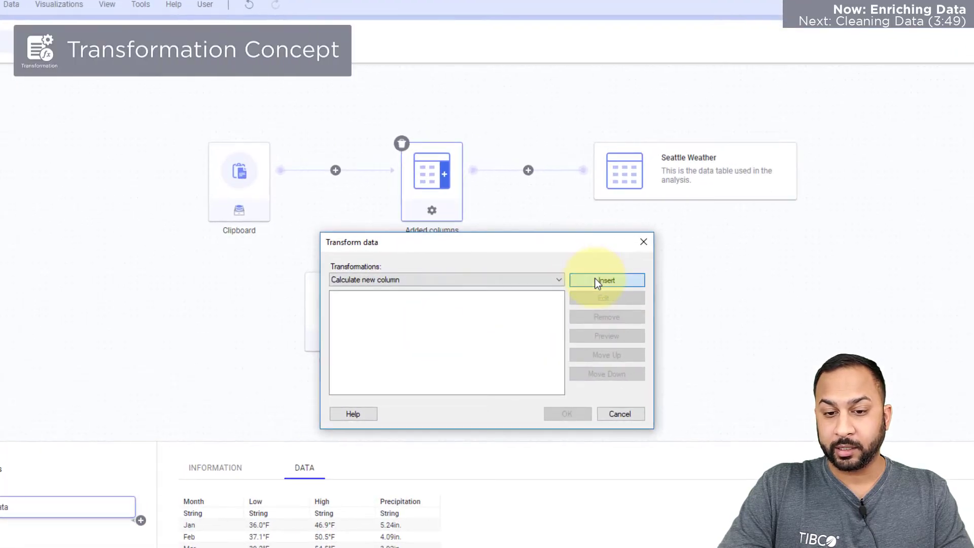
click(597, 282)
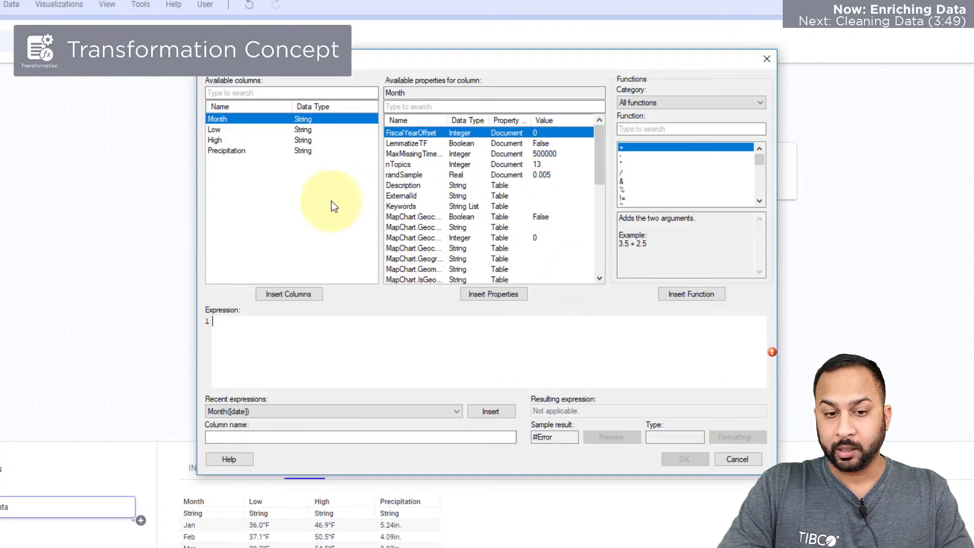
Step: Use the recent CASE expression mapping Jan–Dec to 1–12 and name the column MonthN
click(403, 411)
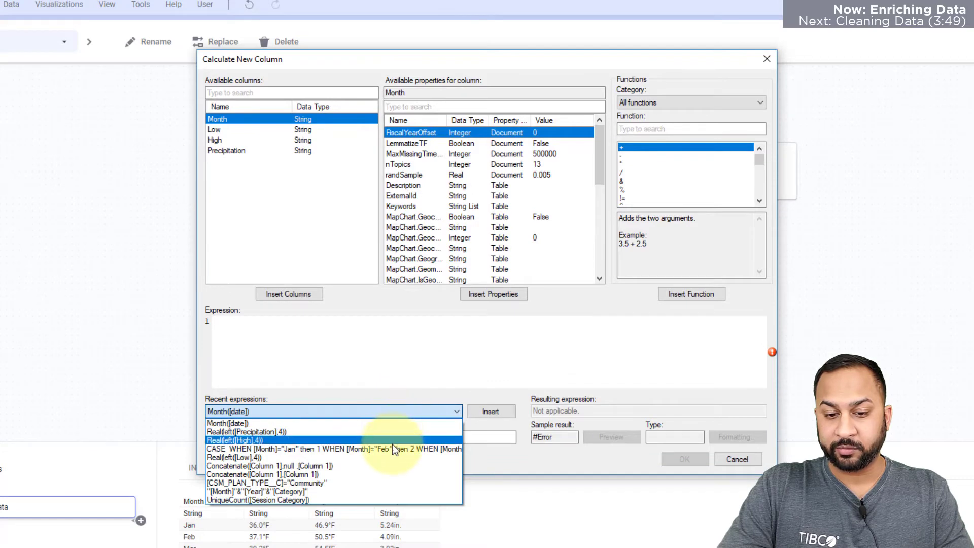
click(392, 446)
click(500, 415)
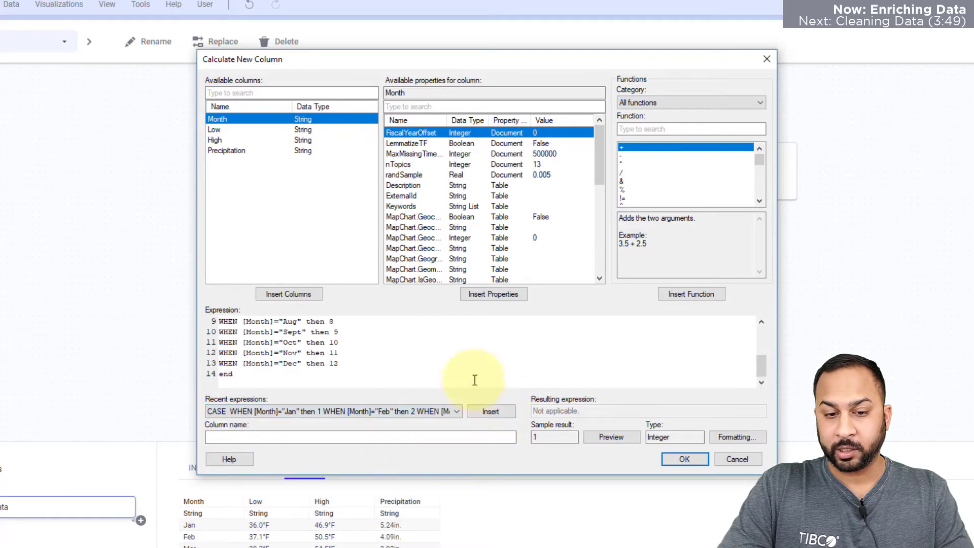
scroll(461, 354, up, 3)
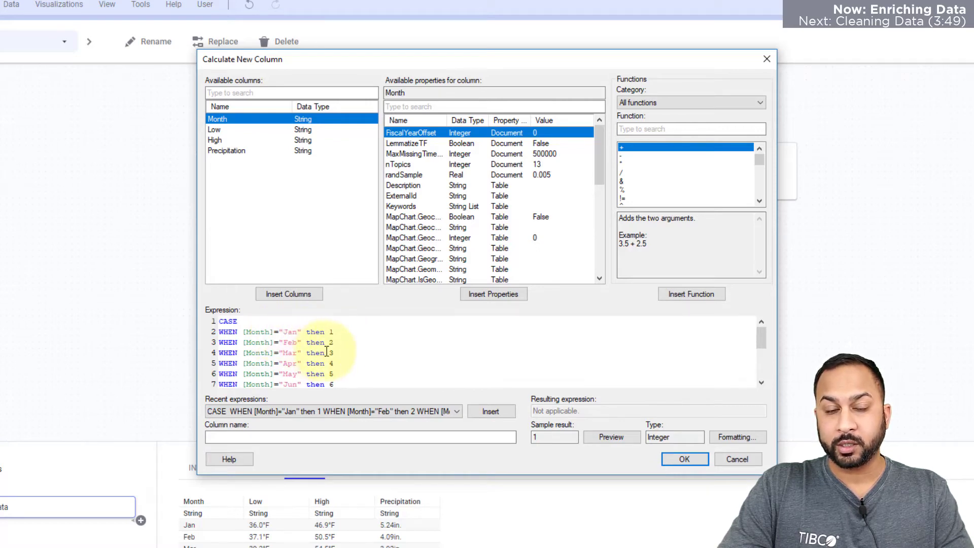
scroll(363, 352, down, 3)
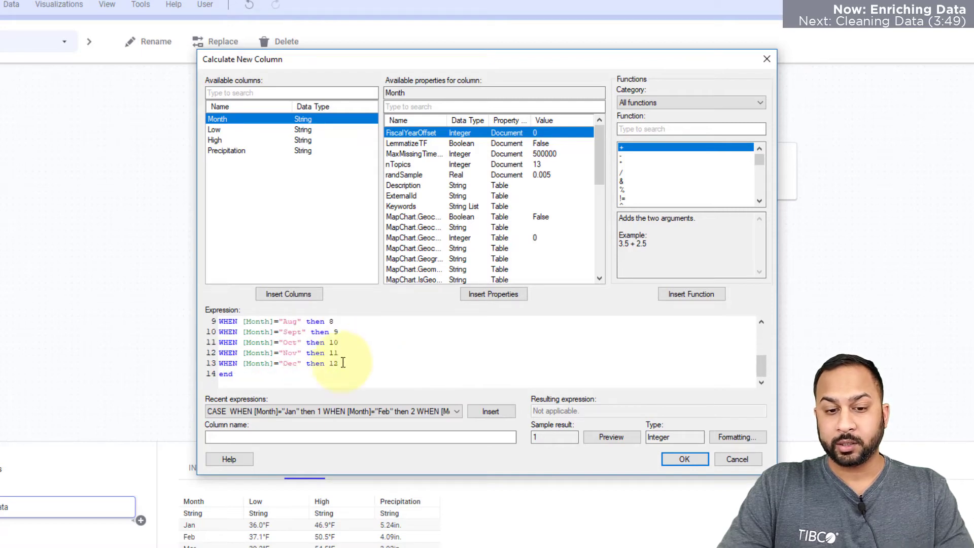
click(293, 436)
text(MonthN)
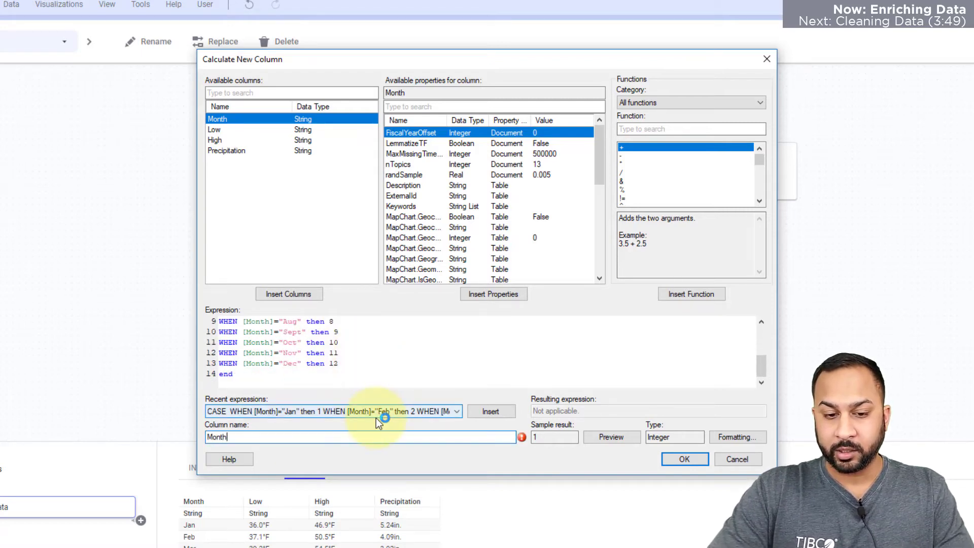
Step: Confirm the MonthN column, then add columns to Airbnb Reviews from the Seattle Weather table
click(680, 463)
click(567, 413)
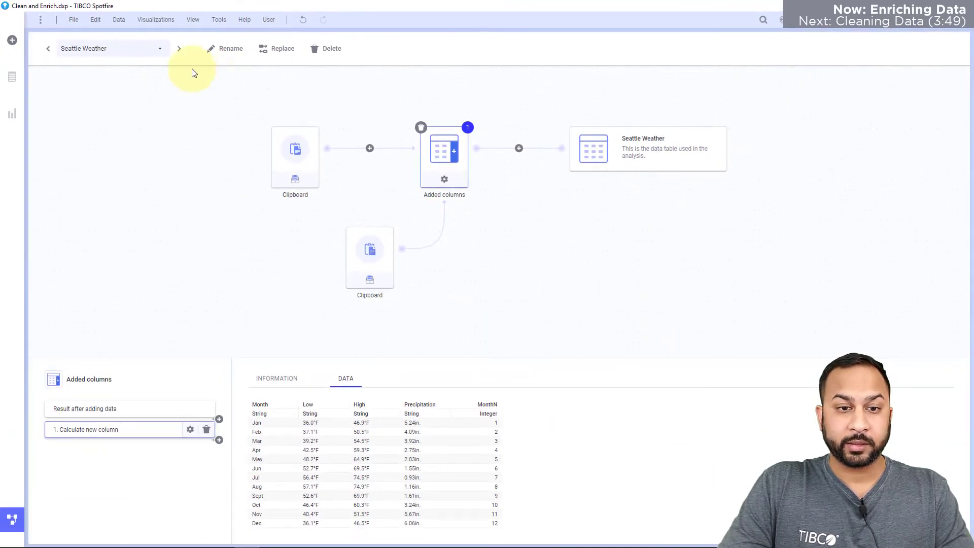
click(179, 49)
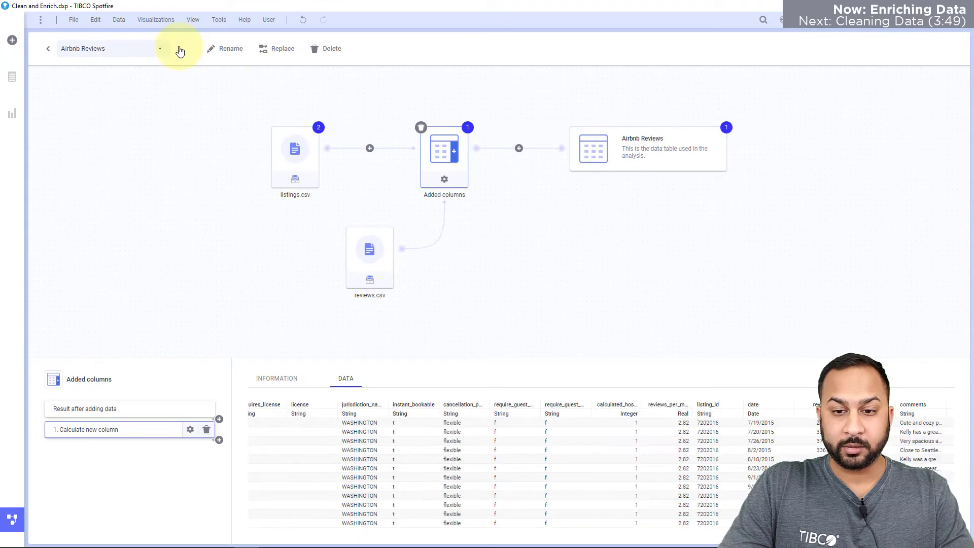
click(518, 149)
click(511, 188)
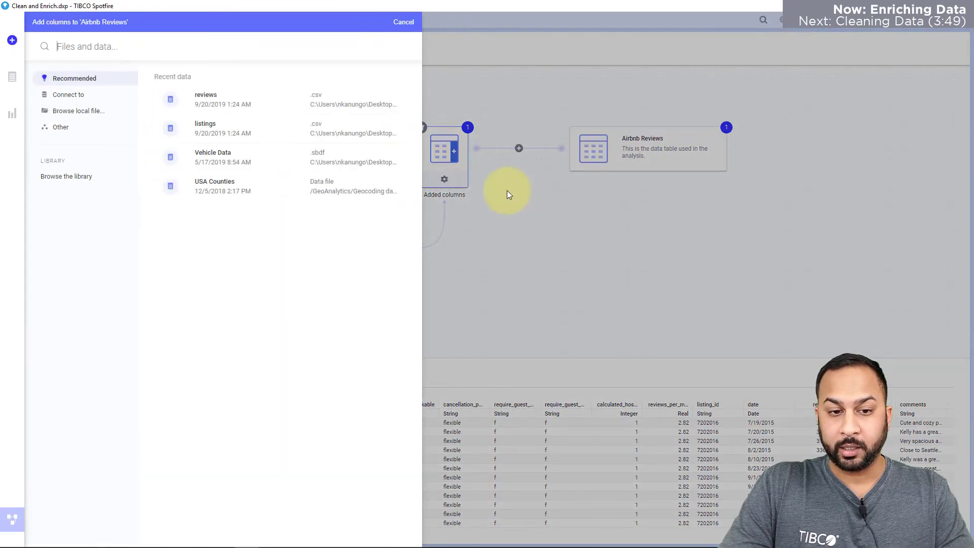
click(89, 128)
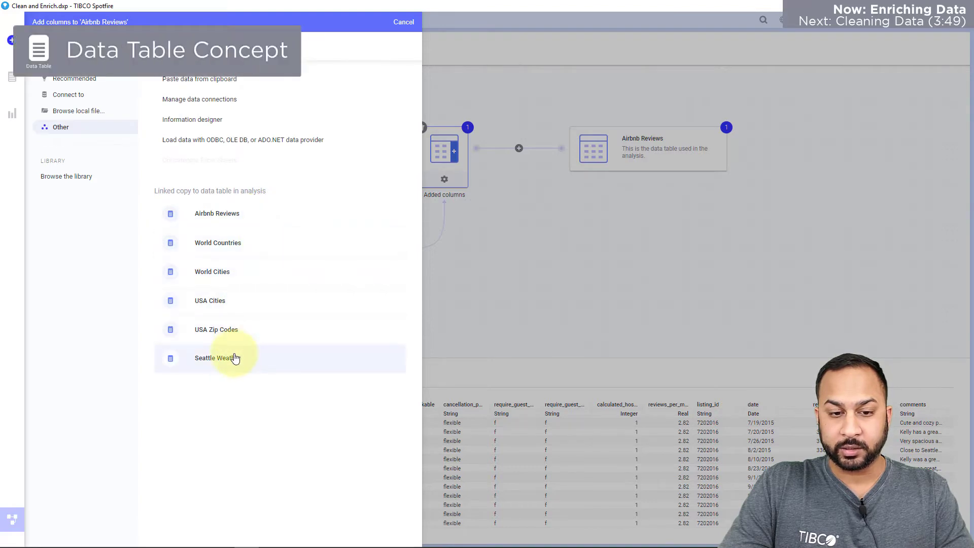
click(234, 359)
Step: Match the Airbnb Reviews Month column to Seattle Weather's MonthN
click(193, 145)
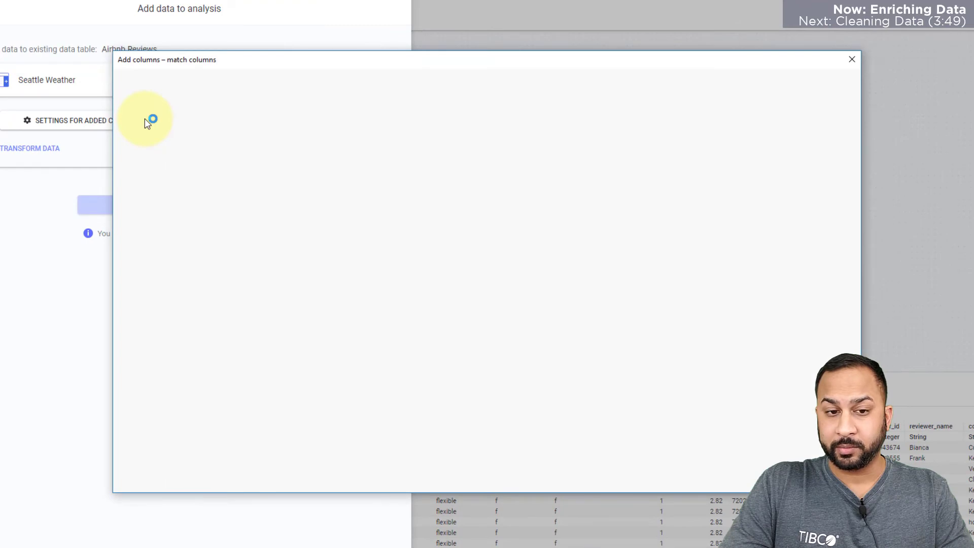
click(191, 163)
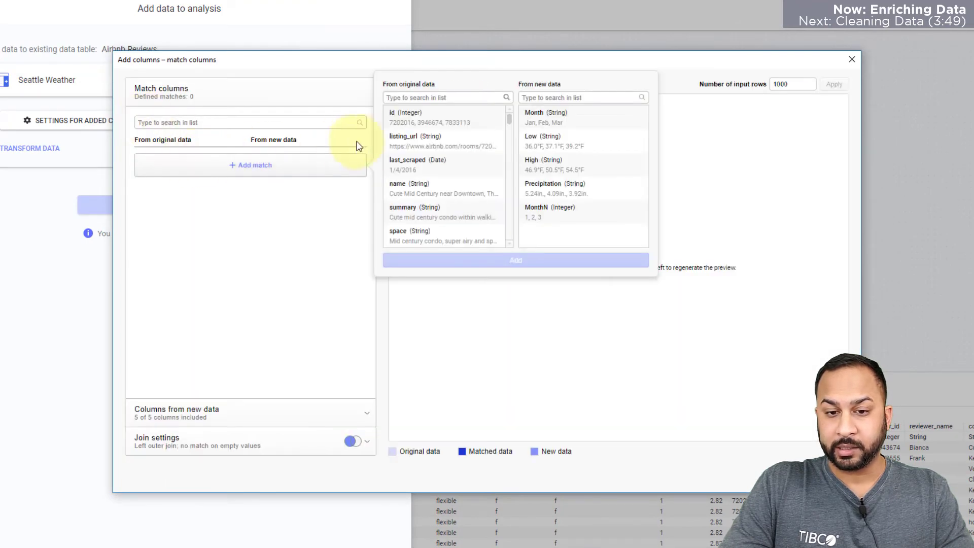
click(414, 97)
text(mon)
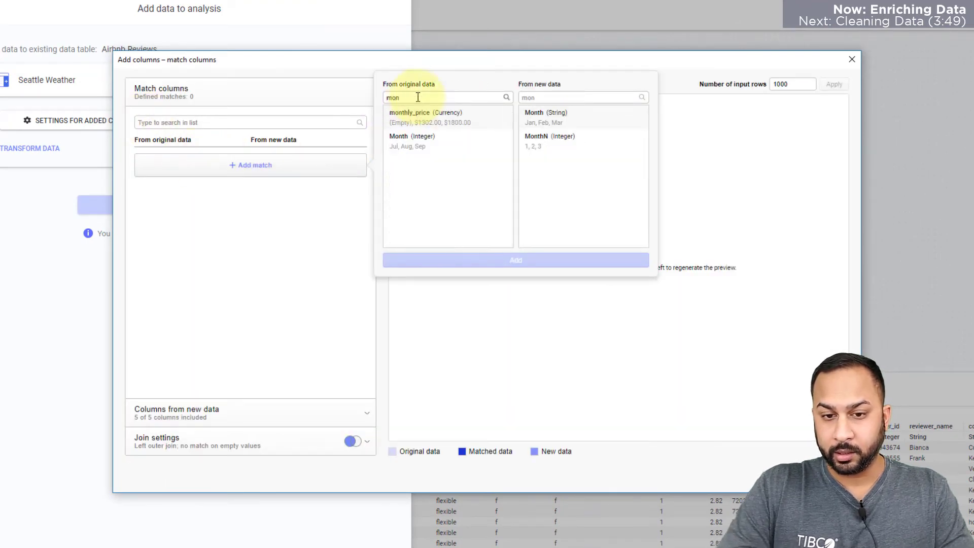
click(428, 140)
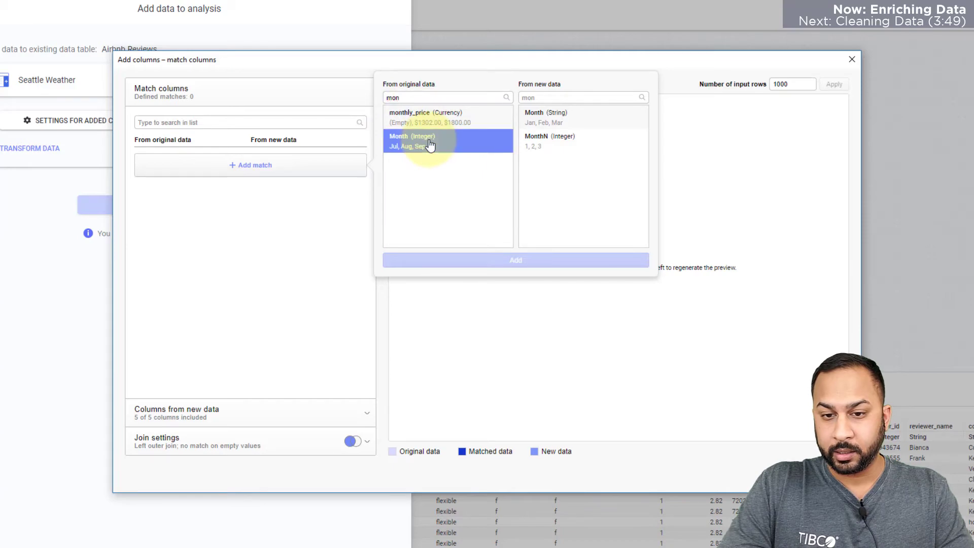
click(548, 140)
click(528, 259)
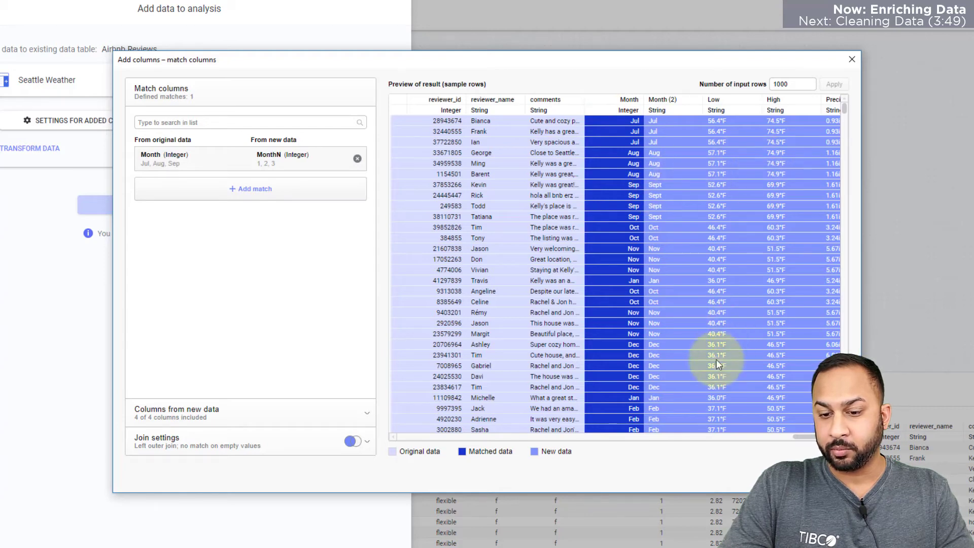
Step: Exclude the weather Month column and join Low, High and Precipitation into Airbnb Reviews
click(347, 420)
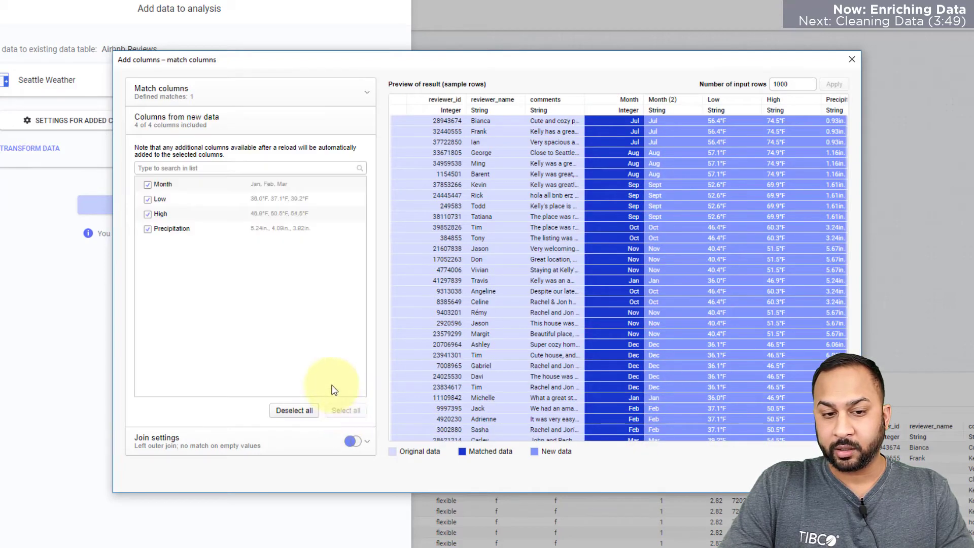
click(148, 185)
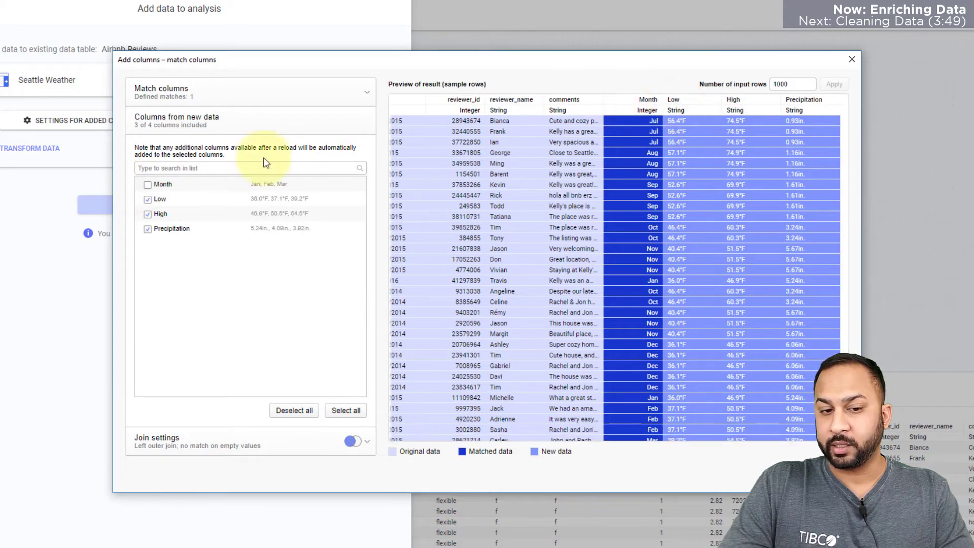
click(148, 185)
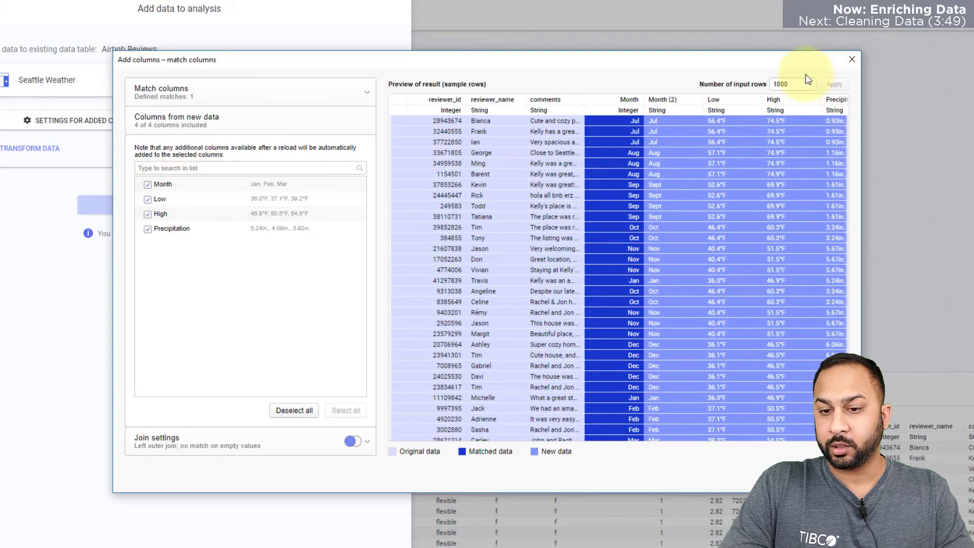
click(147, 184)
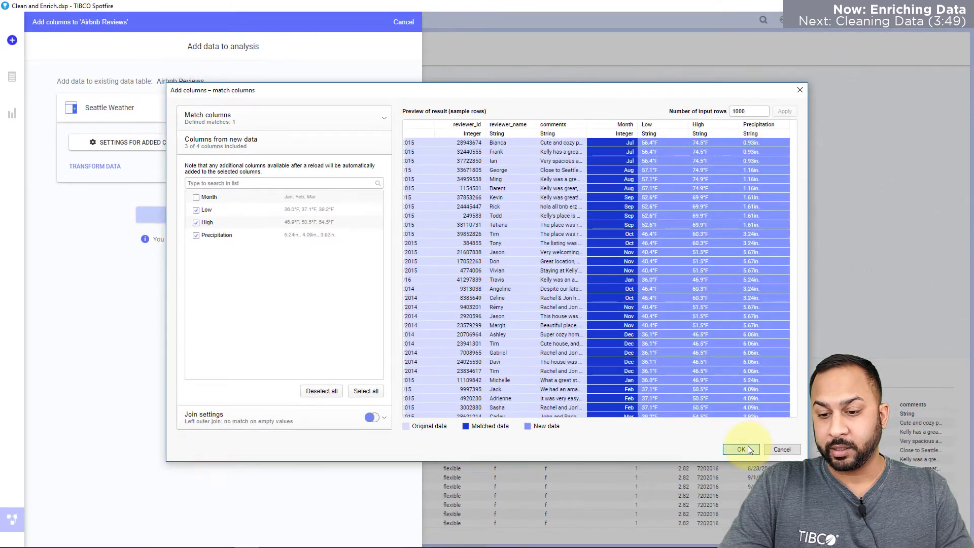
click(792, 474)
click(166, 214)
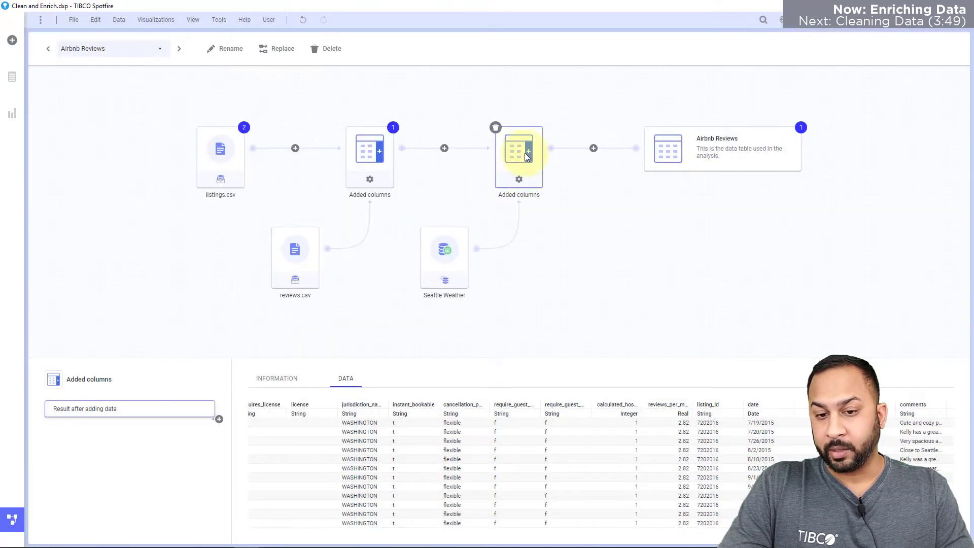
Step: Add a Calculate and replace column transformation after the weather join in Airbnb Reviews
drag(818, 523, 868, 522)
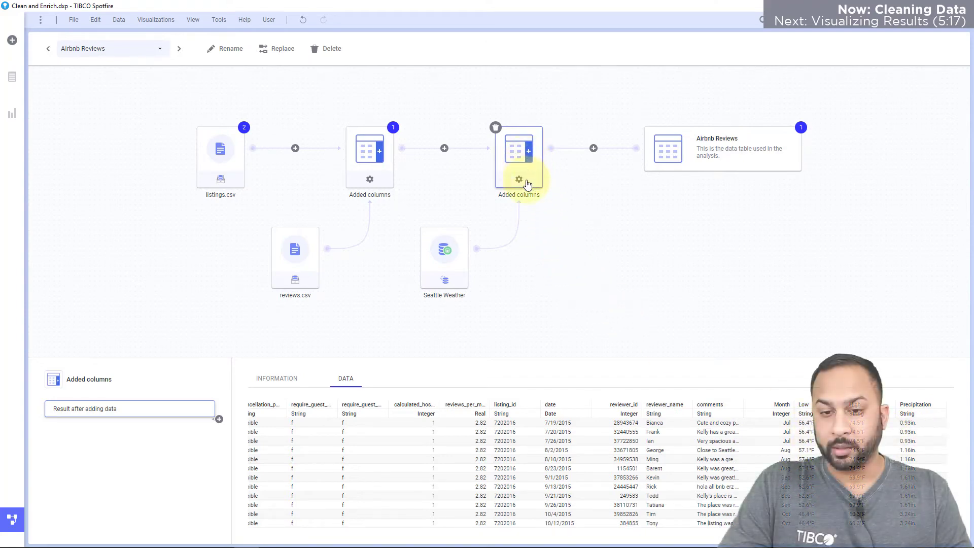
click(219, 419)
click(244, 436)
click(386, 233)
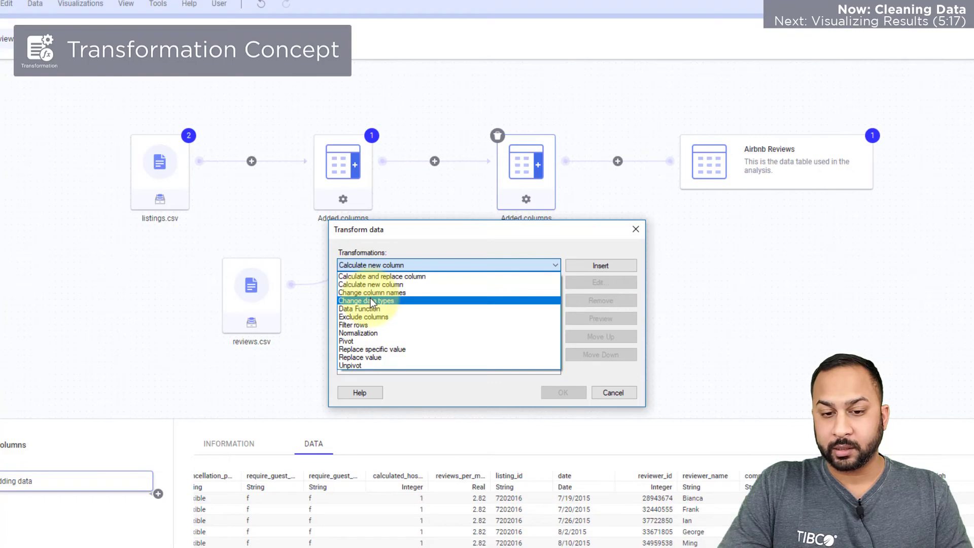
click(376, 278)
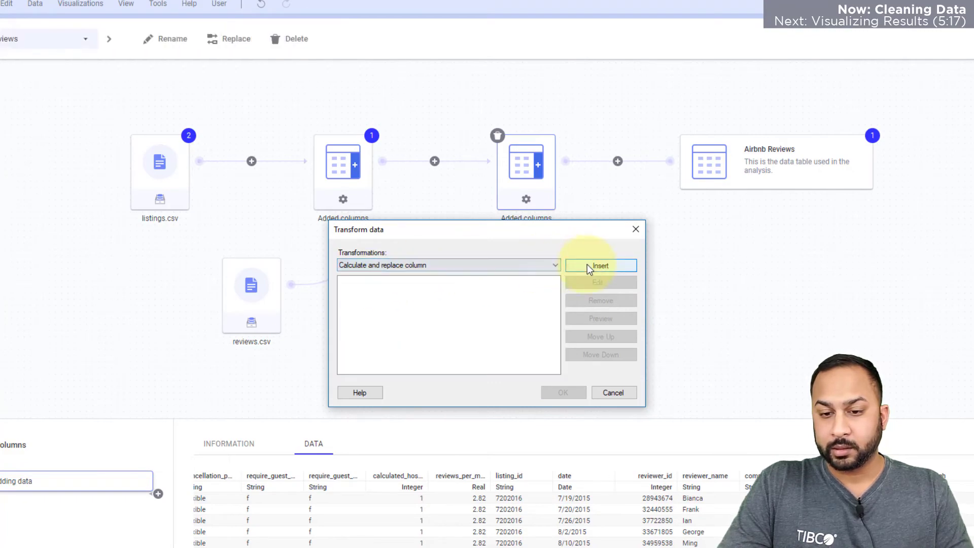
Step: Write the expression Real(Left([Low],4)) to convert the Low text to a number
click(586, 264)
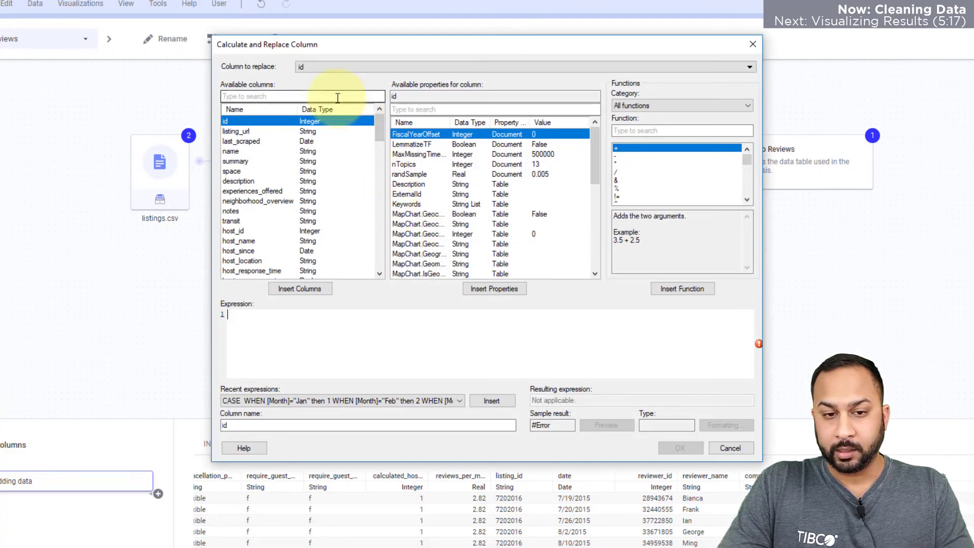
text(low)
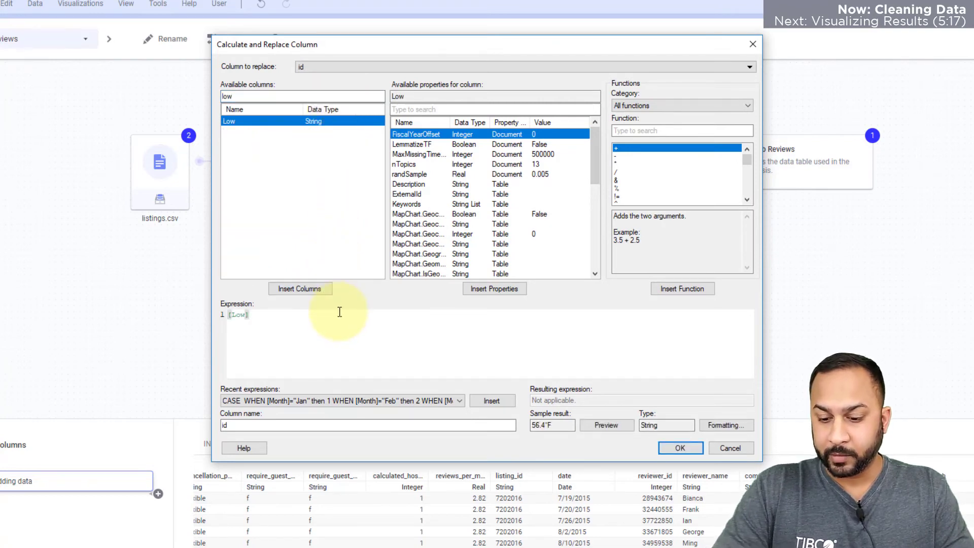
key(Home)
text(Re)
key(Return)
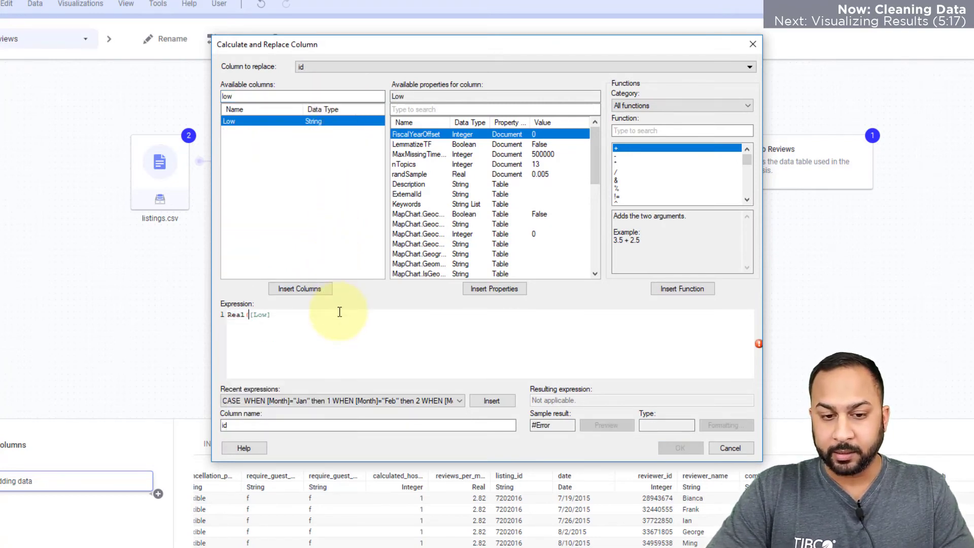
text(Left,)
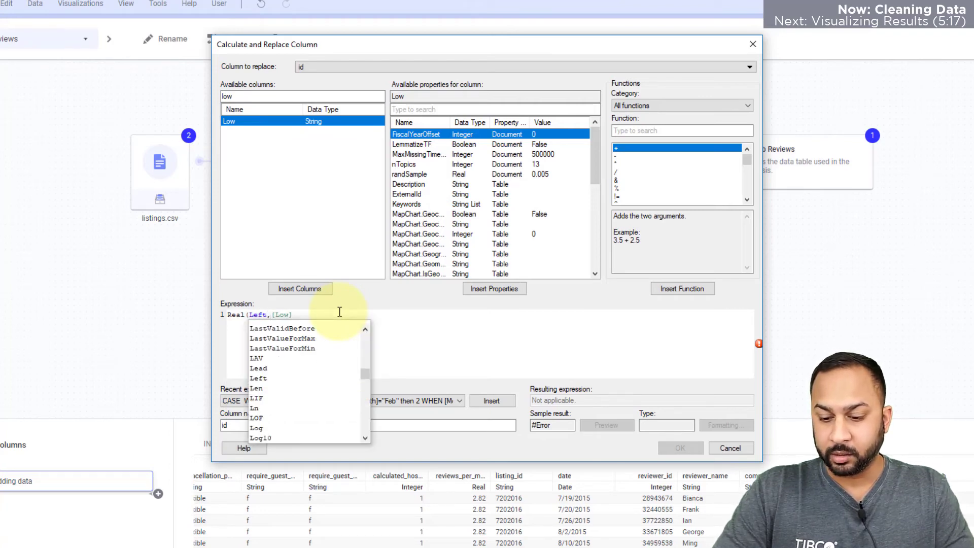
text(()
key(End)
text(,4)
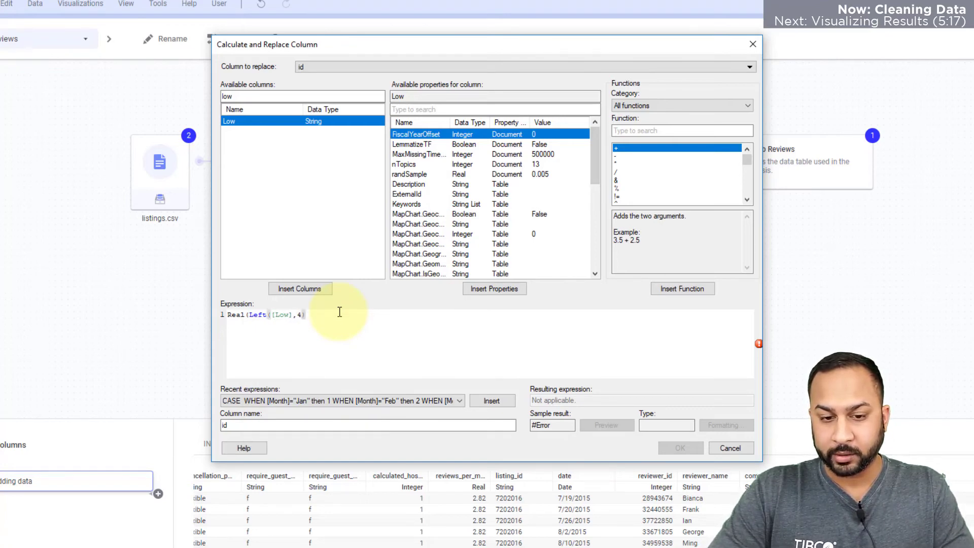
text())
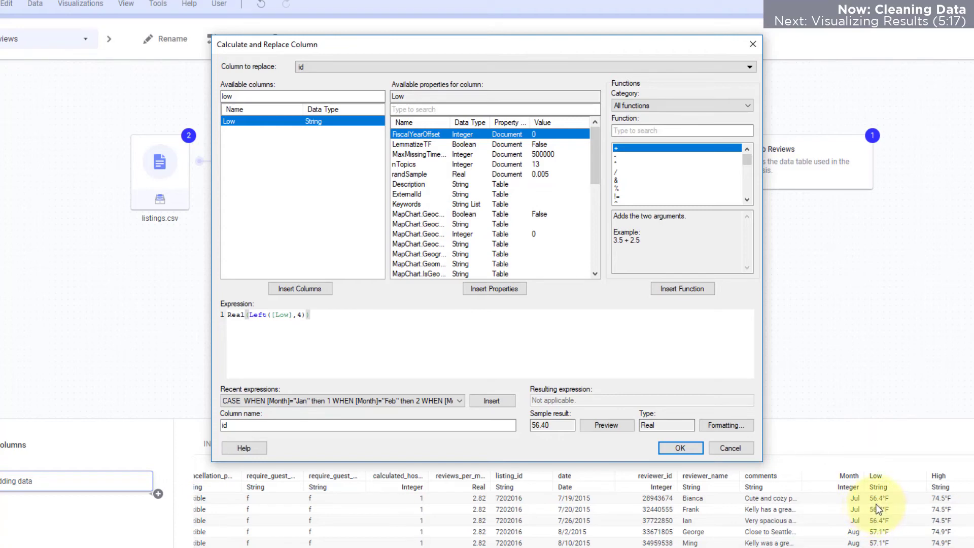
click(259, 333)
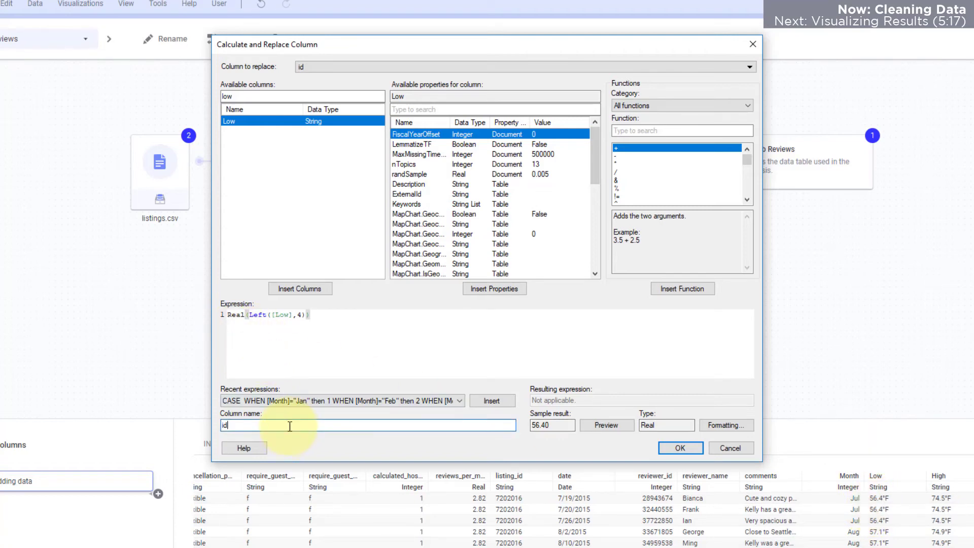
Step: Set the column to replace to Low and name the result Low (F)
click(319, 66)
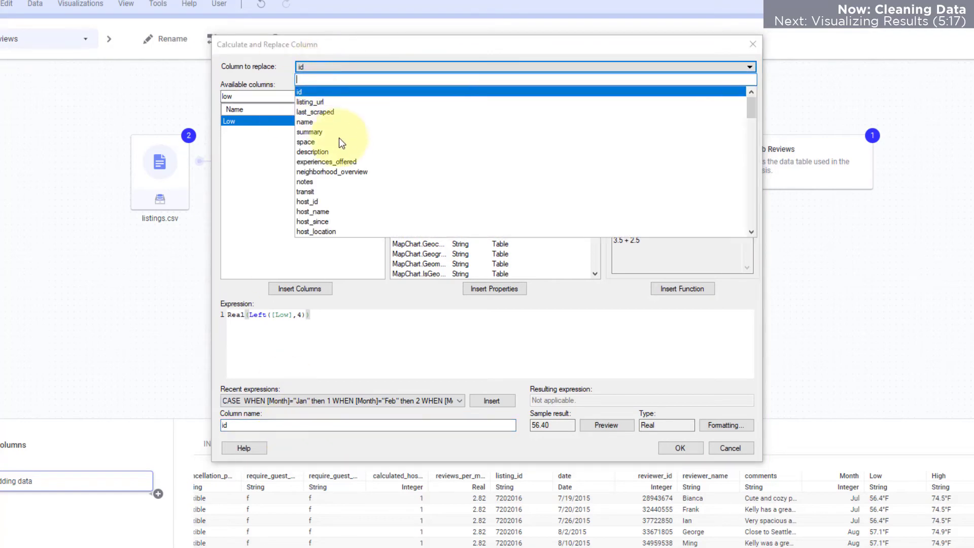
scroll(650, 210, down, 6)
drag(750, 124, 755, 236)
click(304, 212)
click(275, 422)
text((F))
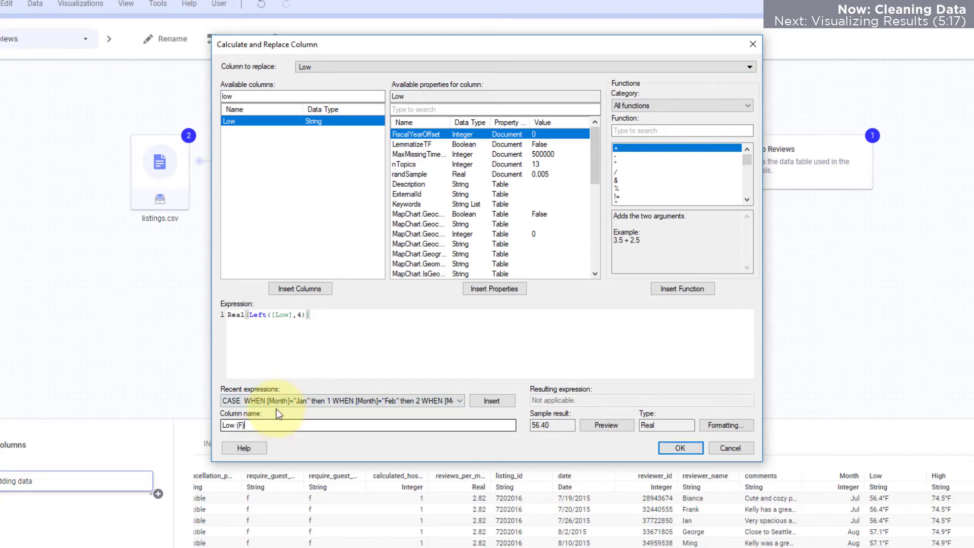
Step: Add the High (F) and Precipitation (in) conversions and apply all three to Airbnb Reviews
click(678, 448)
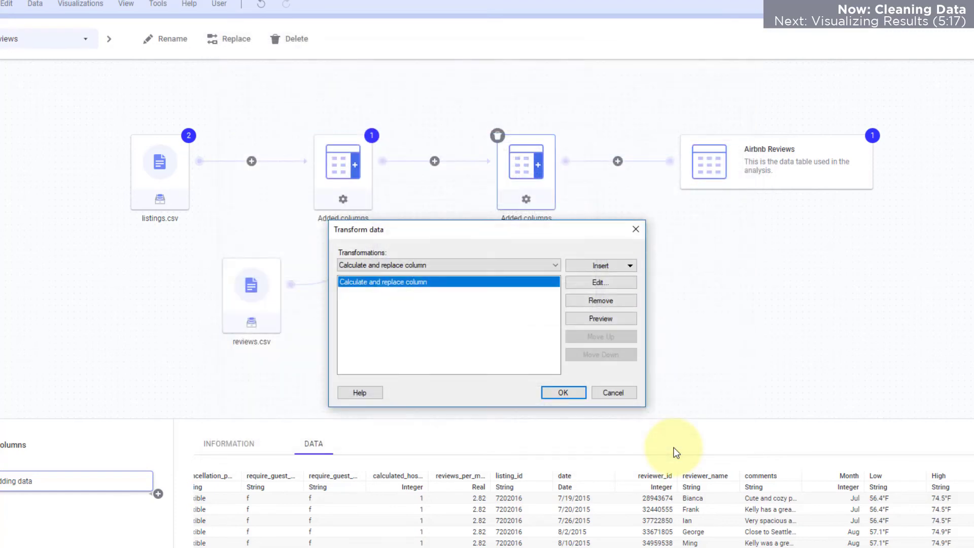
click(601, 265)
click(601, 297)
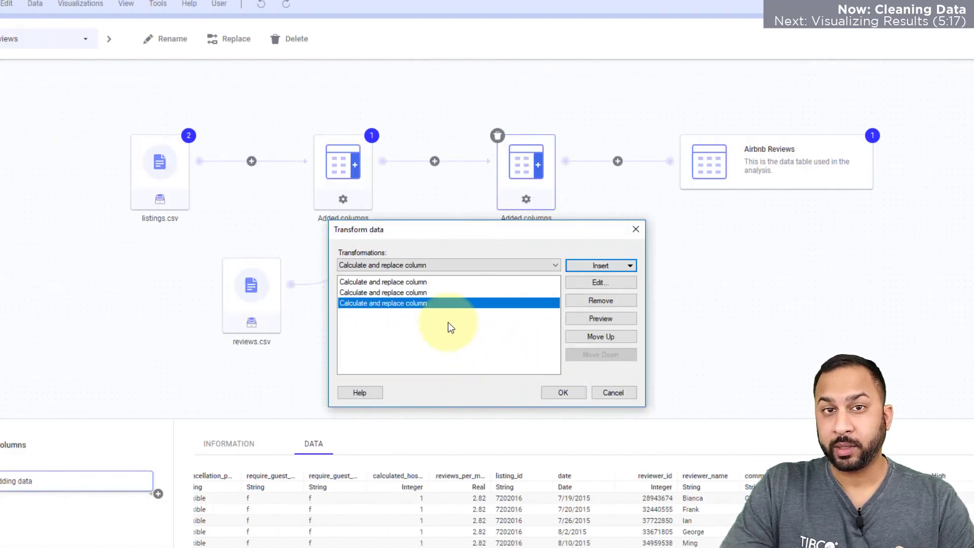
click(562, 391)
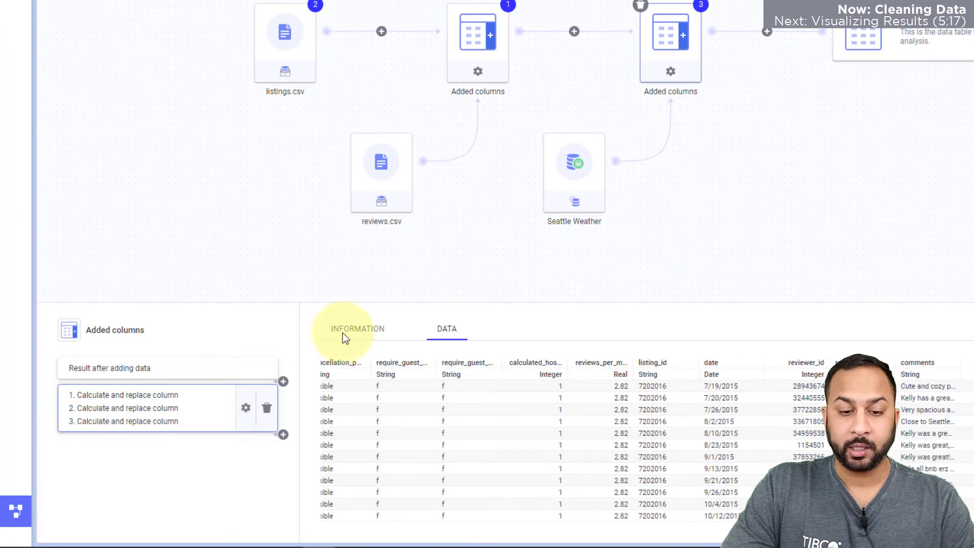
Step: Check the added transformations' details, then inspect the final Airbnb Reviews table
click(345, 336)
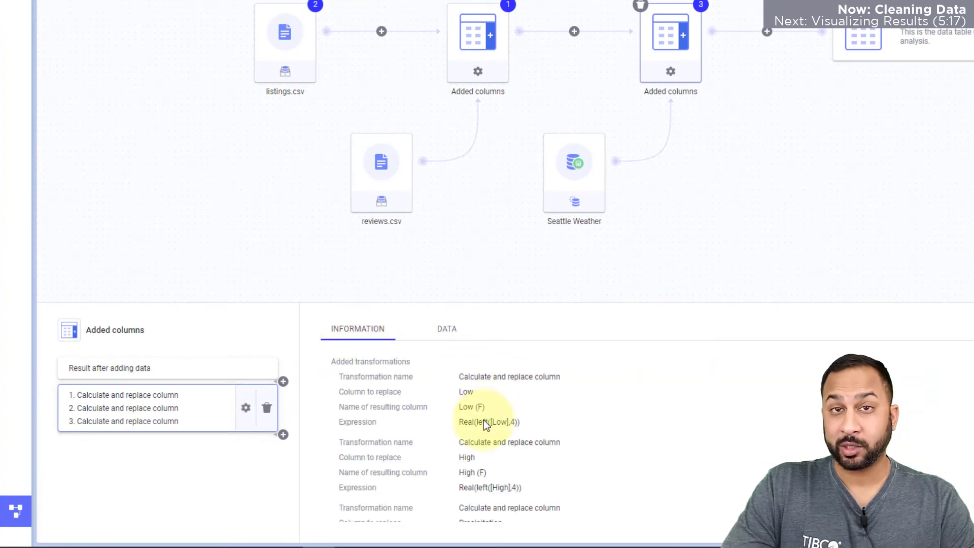
scroll(483, 420, down, 1)
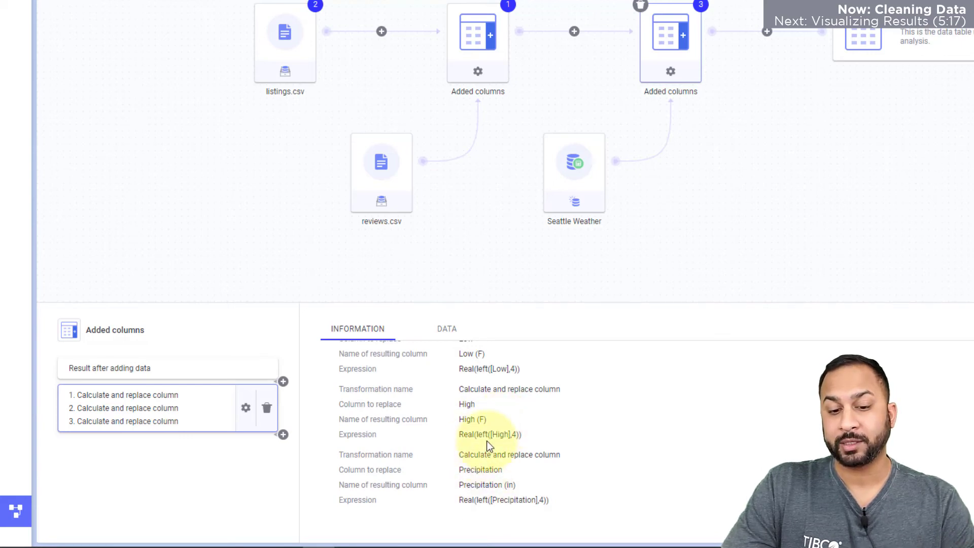
click(447, 329)
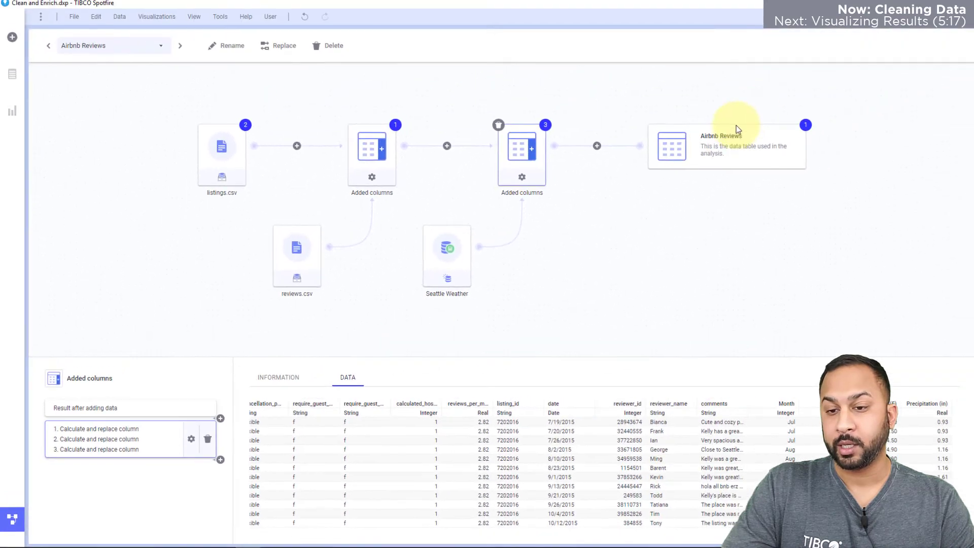
click(862, 67)
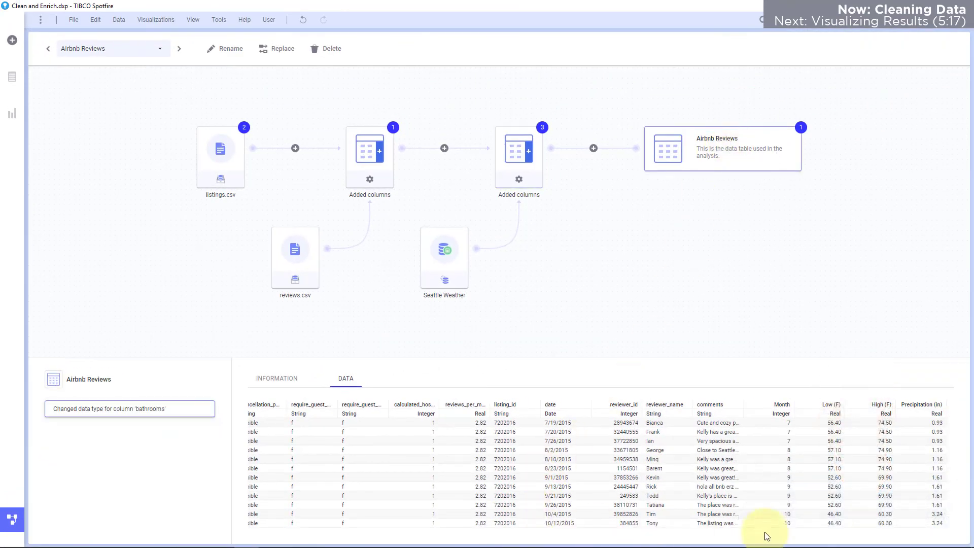
mouse_move(840, 524)
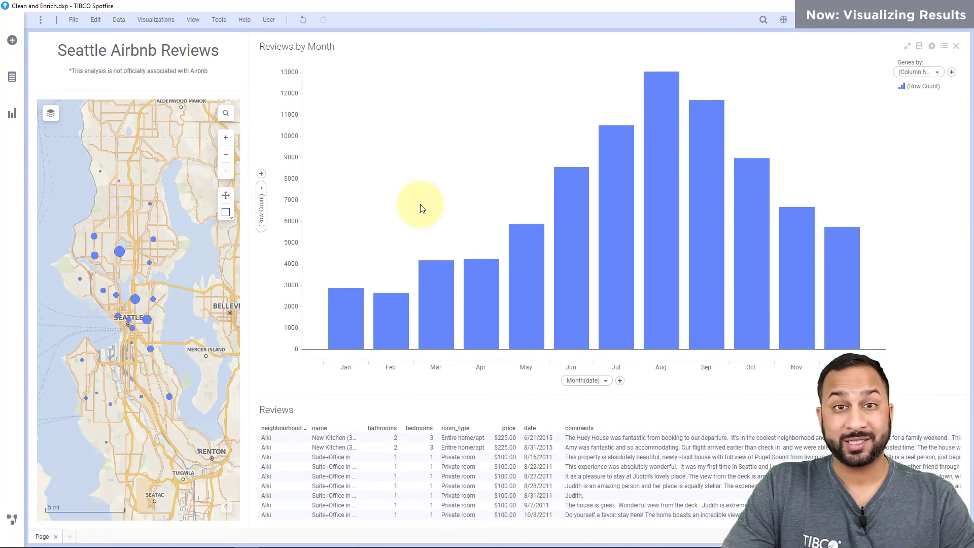
Step: Add Low (F) to the chart's Y-axis with Avg aggregation, then continue adding another column
click(262, 174)
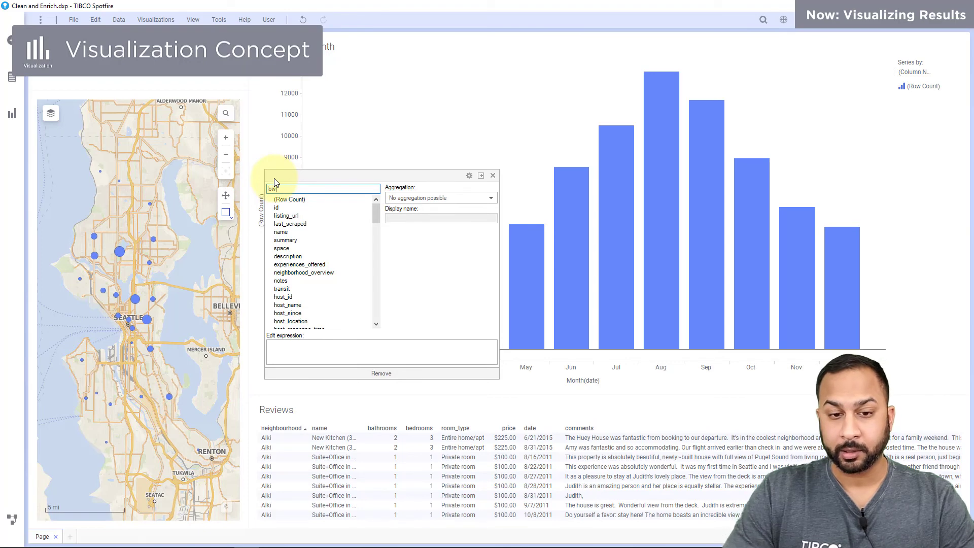
click(370, 199)
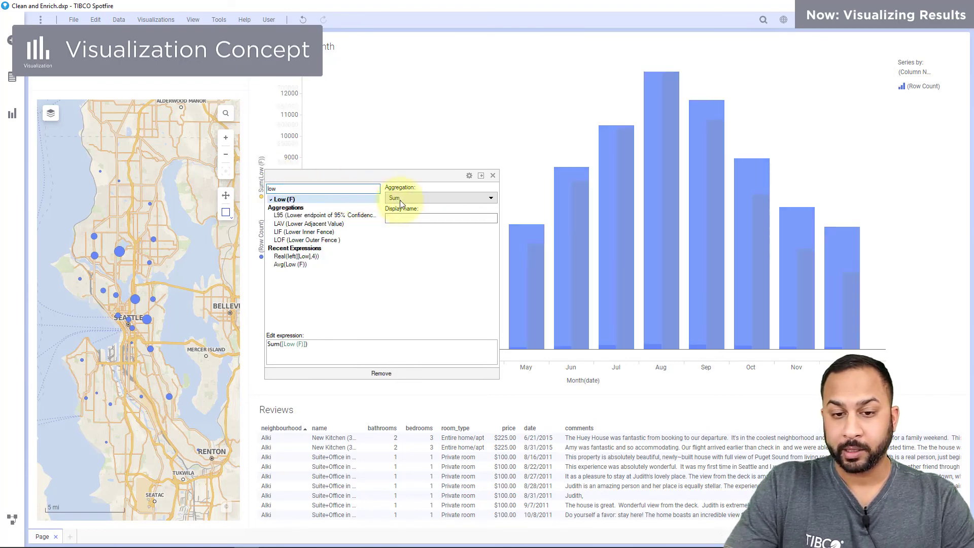
click(403, 198)
click(406, 226)
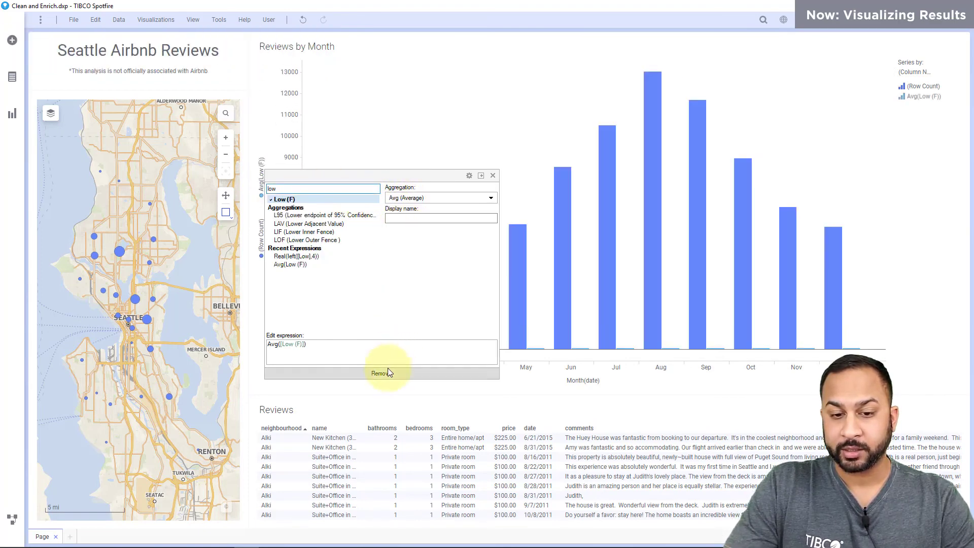
click(413, 154)
click(260, 138)
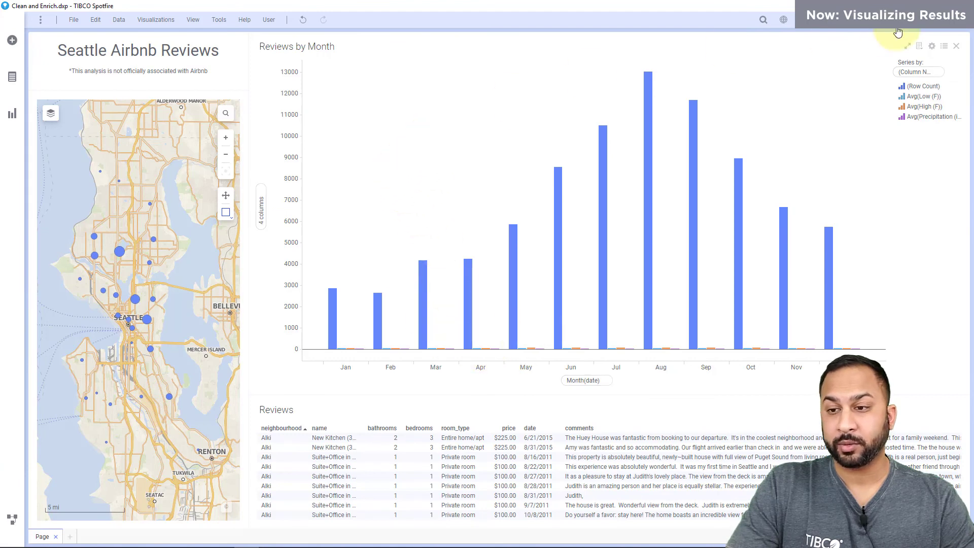
Step: Set the chart's Y-axis to Multiple scales in Properties
click(934, 47)
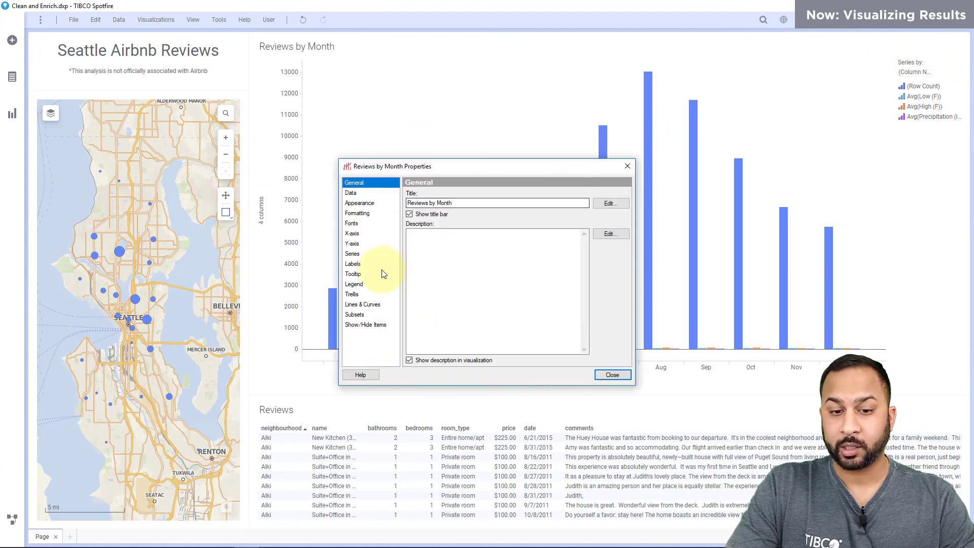
click(359, 243)
click(410, 234)
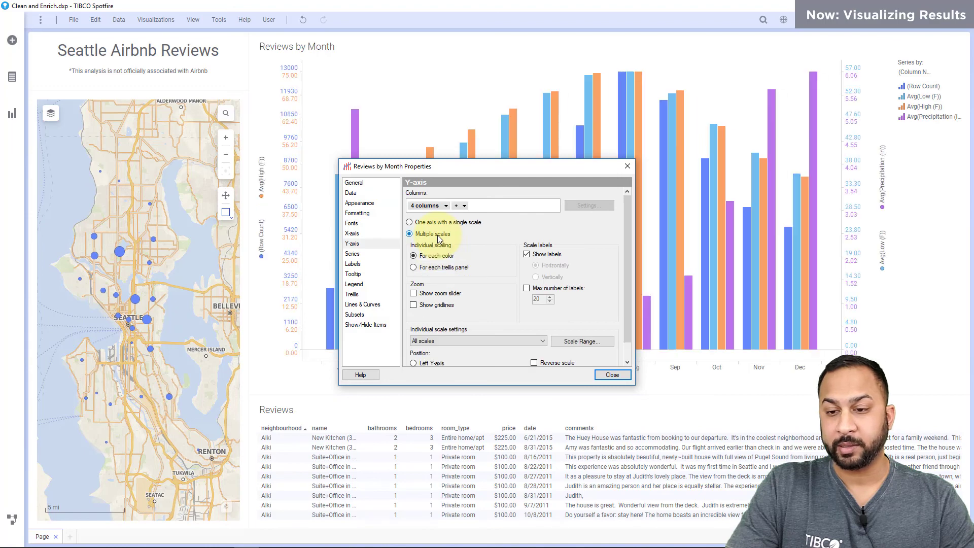
click(622, 378)
Step: Show Avg Low, Avg High and Avg Precipitation as lines
click(901, 97)
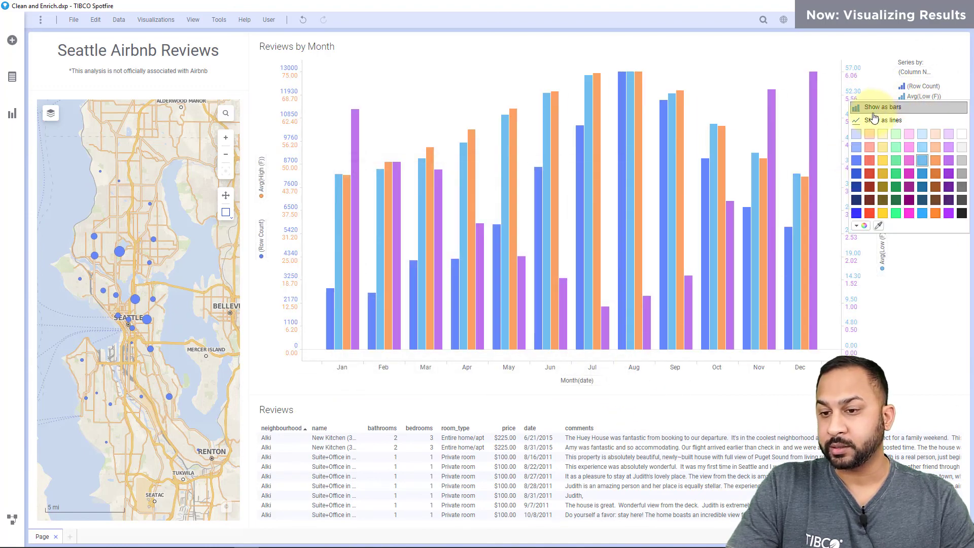
click(873, 120)
click(923, 106)
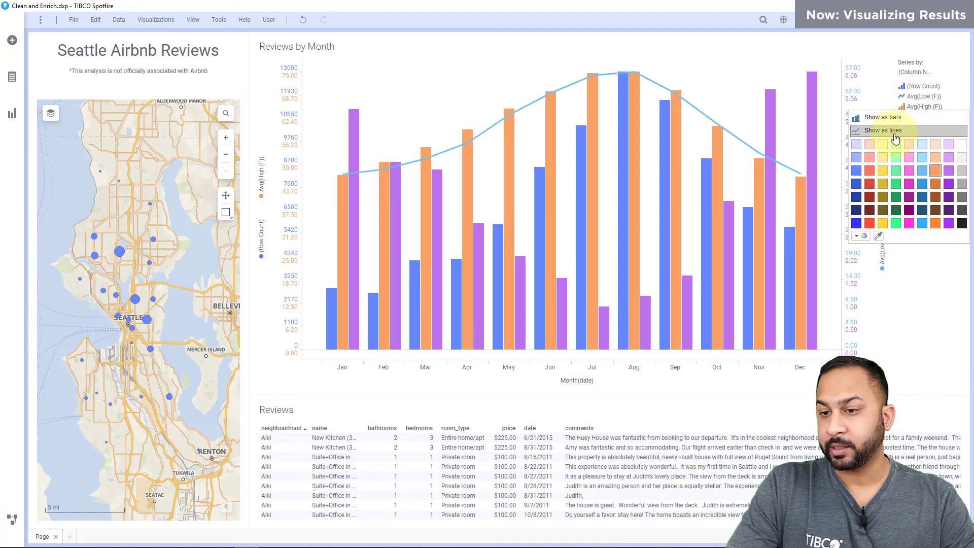
click(894, 133)
click(902, 117)
click(897, 135)
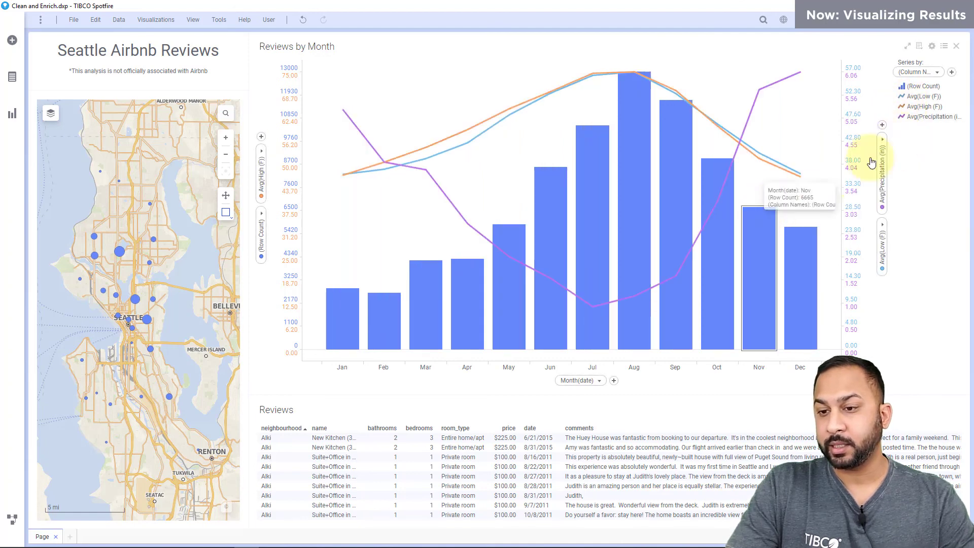
Step: Colour the Row Count review bars yellow
click(916, 86)
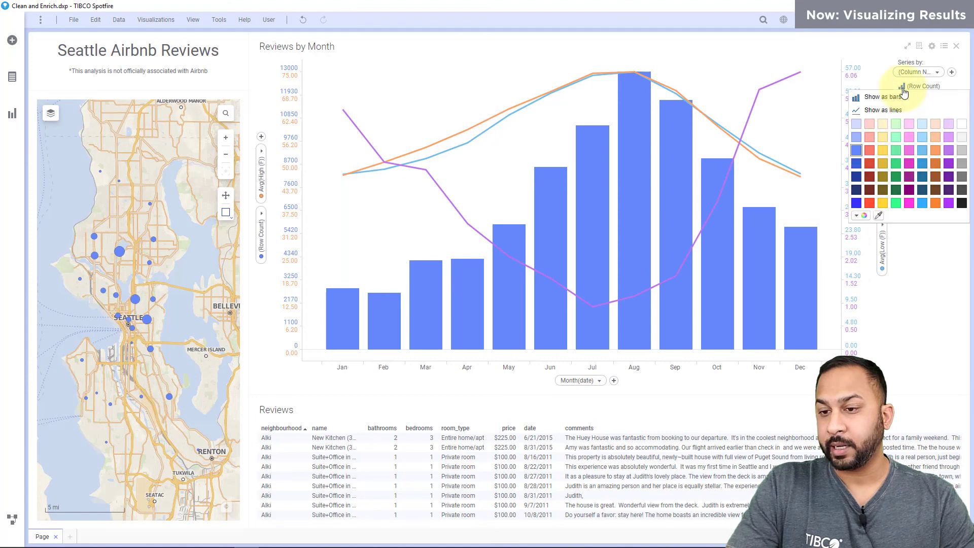
click(881, 204)
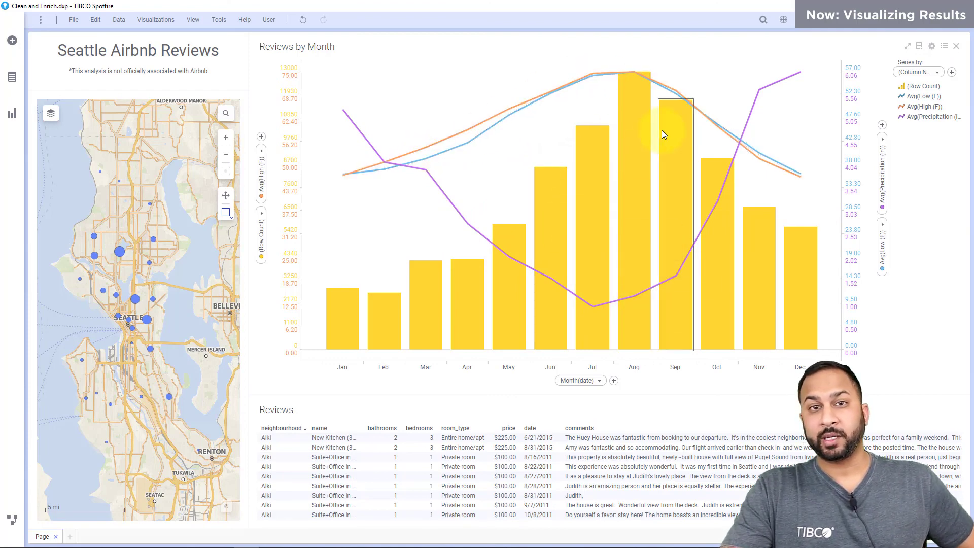
mouse_move(661, 130)
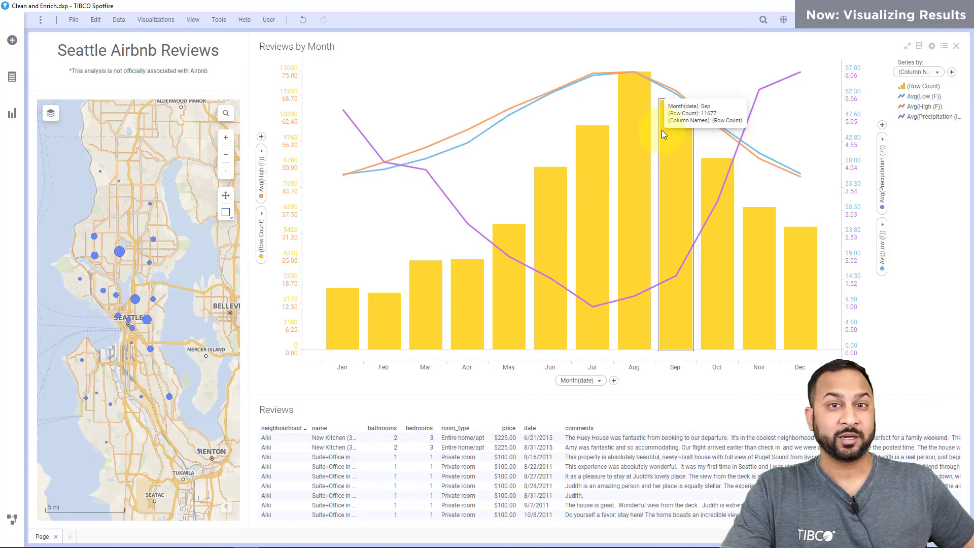